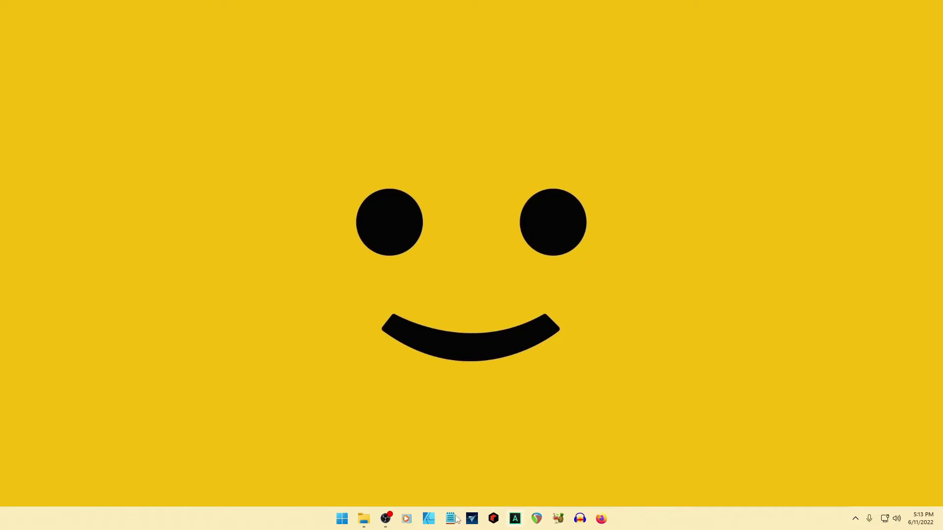
# Step: Launch Affinity Designer in a maximised window and dismiss its welcome screen
pyautogui.click(429, 519)
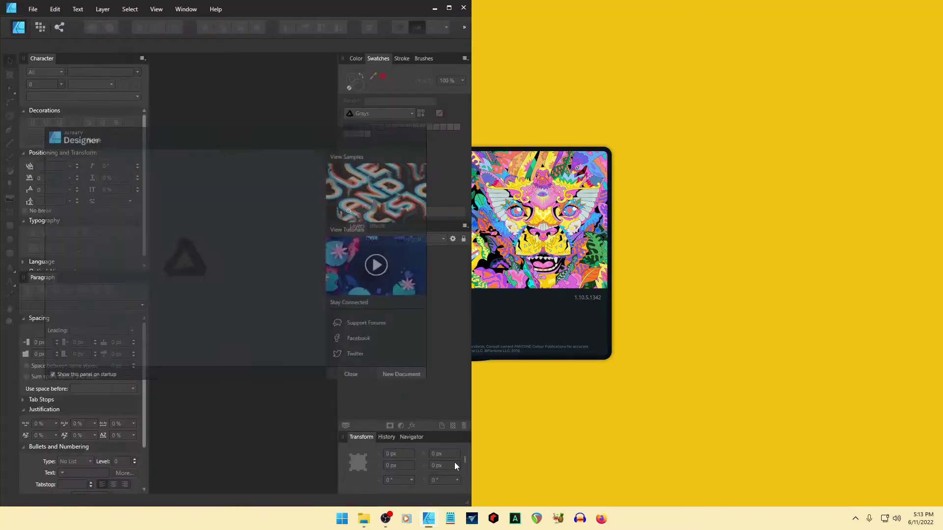
pyautogui.click(449, 8)
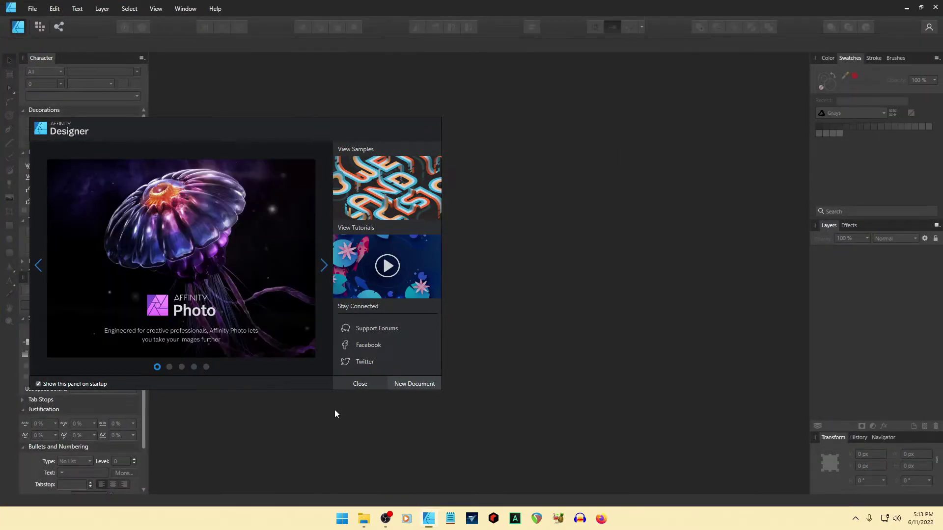
pyautogui.click(360, 384)
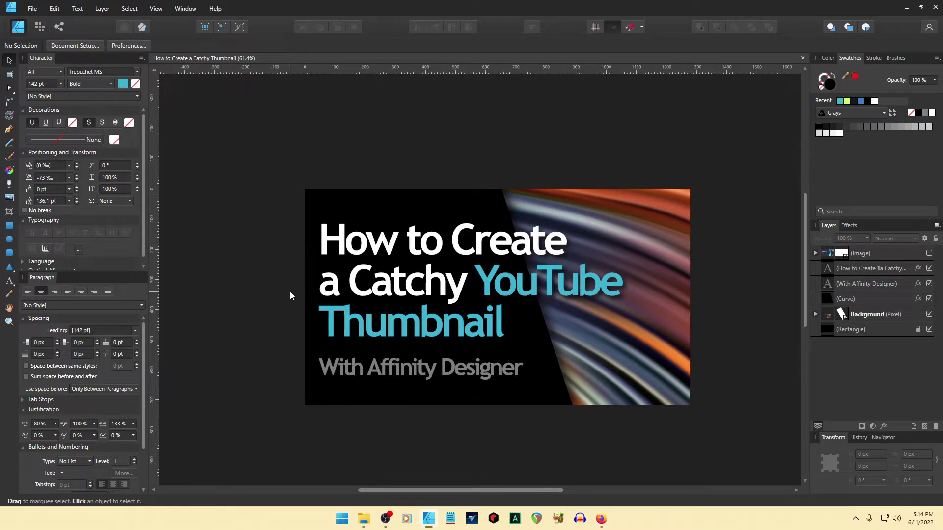
pyautogui.moveTo(283, 294); pyautogui.dragTo(198, 306)
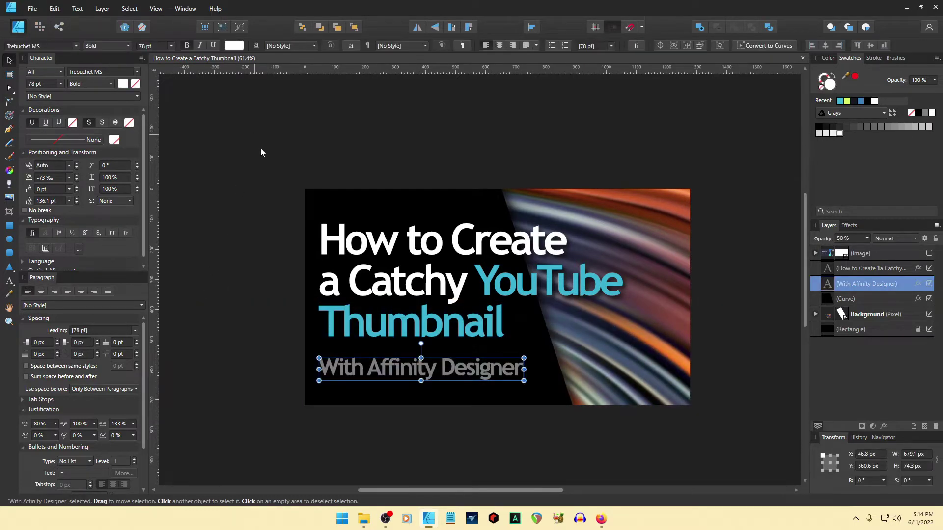
pyautogui.moveTo(254, 136); pyautogui.dragTo(737, 276)
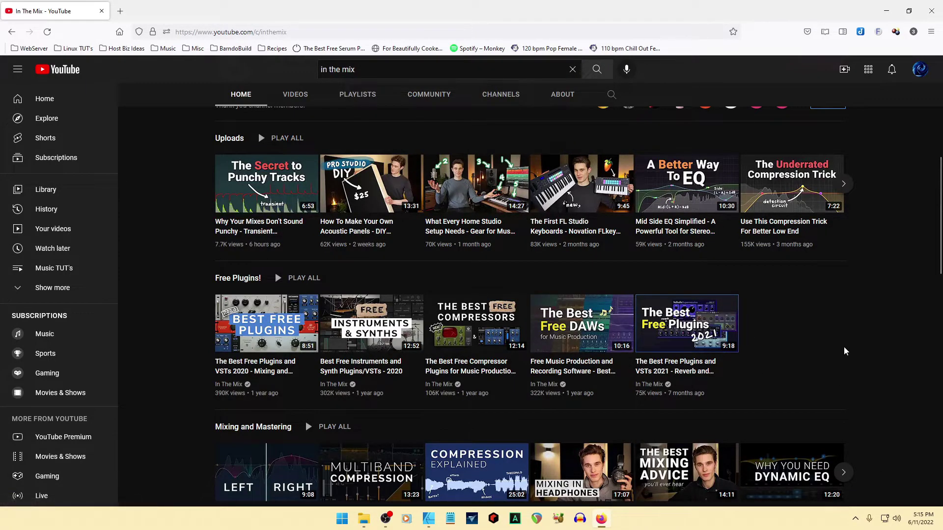
pyautogui.scroll(1, 851, 361)
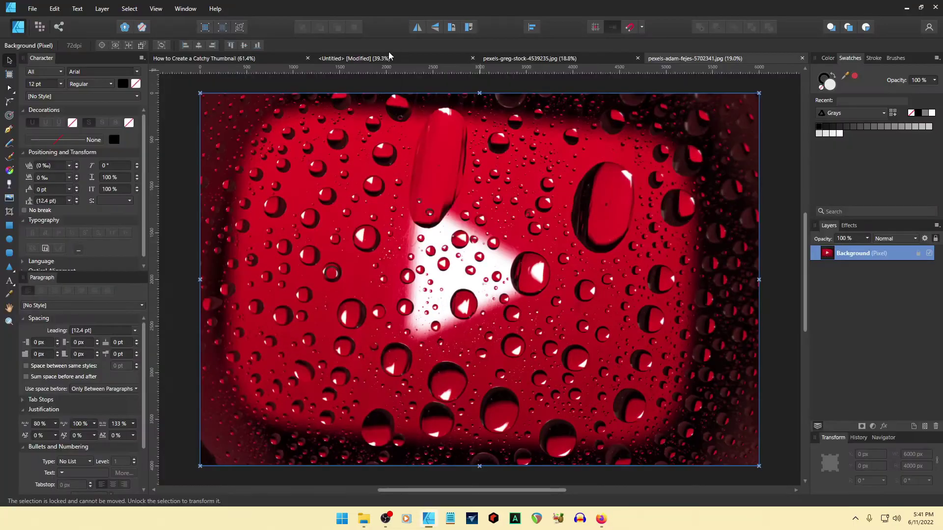
# Step: Paste the copied red water-drop photo into the untitled document and scale it down proportionally to about 1520 × 1014 px
pyautogui.click(375, 59)
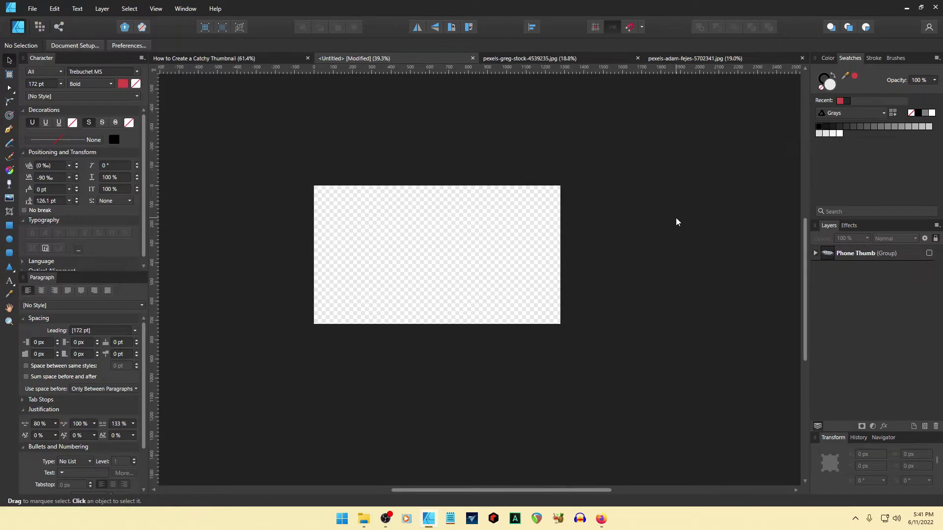
pyautogui.hotkey('ctrl', 'v')
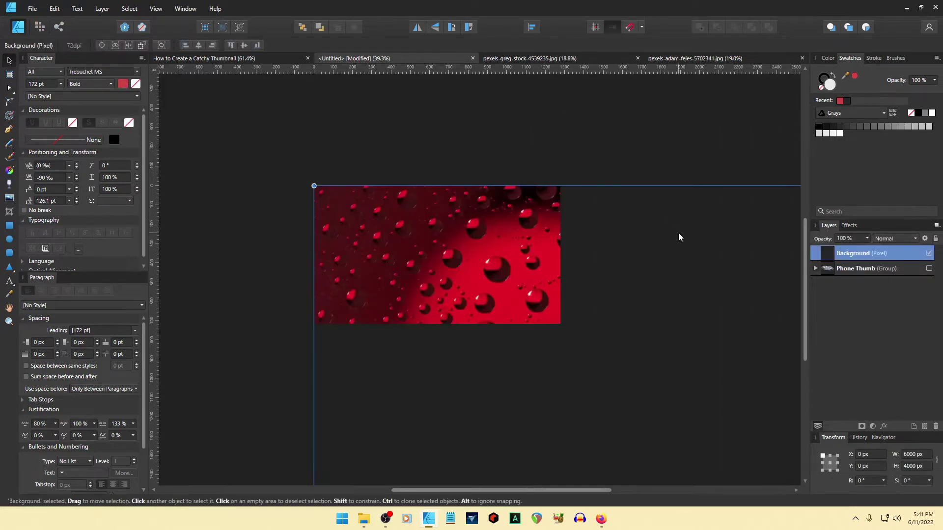
pyautogui.scroll(-6, 676, 233)
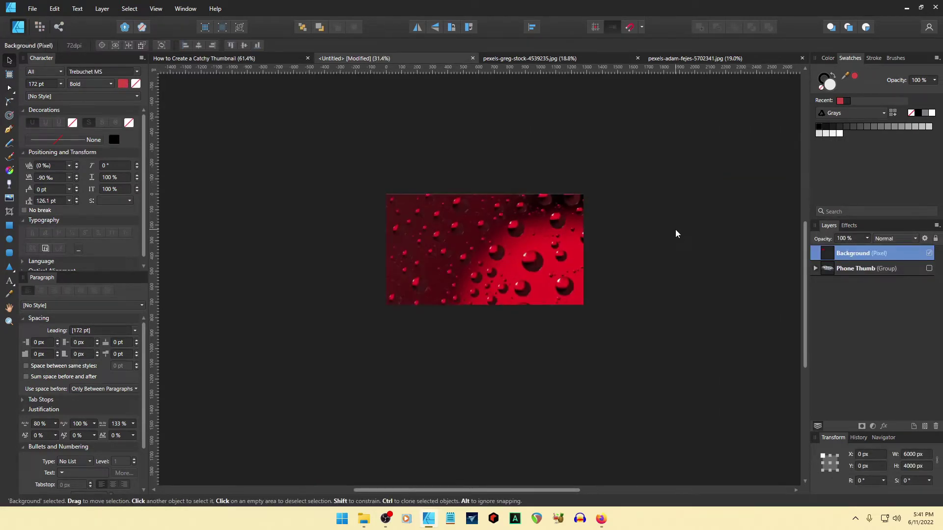
pyautogui.scroll(-5, 676, 229)
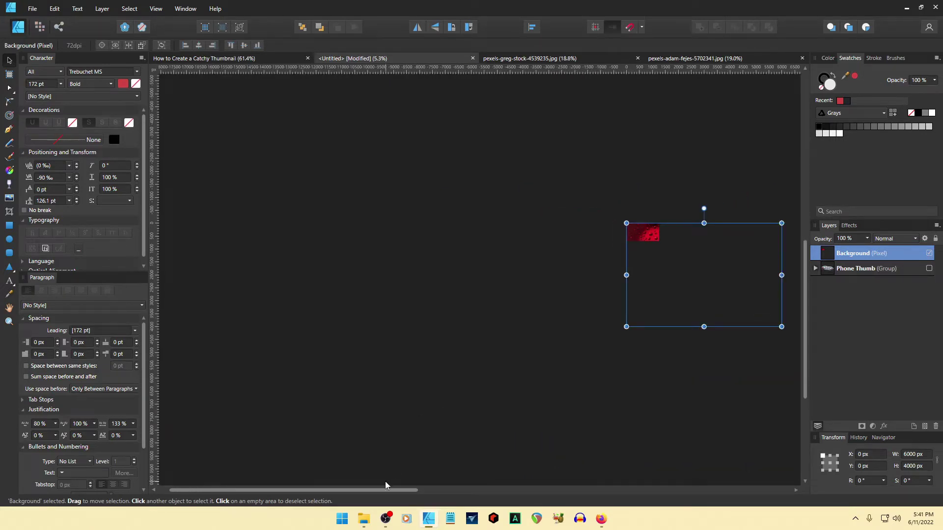
pyautogui.moveTo(385, 490); pyautogui.dragTo(562, 463)
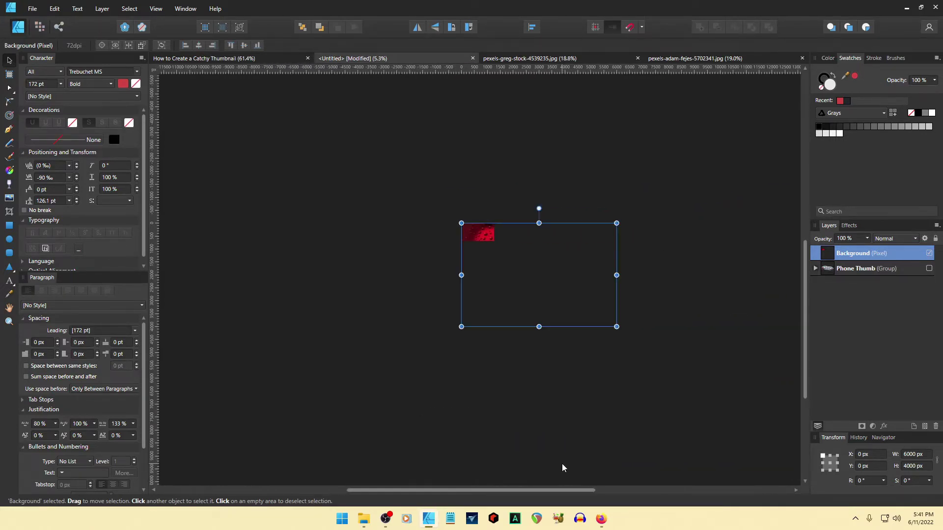
pyautogui.moveTo(805, 306); pyautogui.dragTo(806, 239)
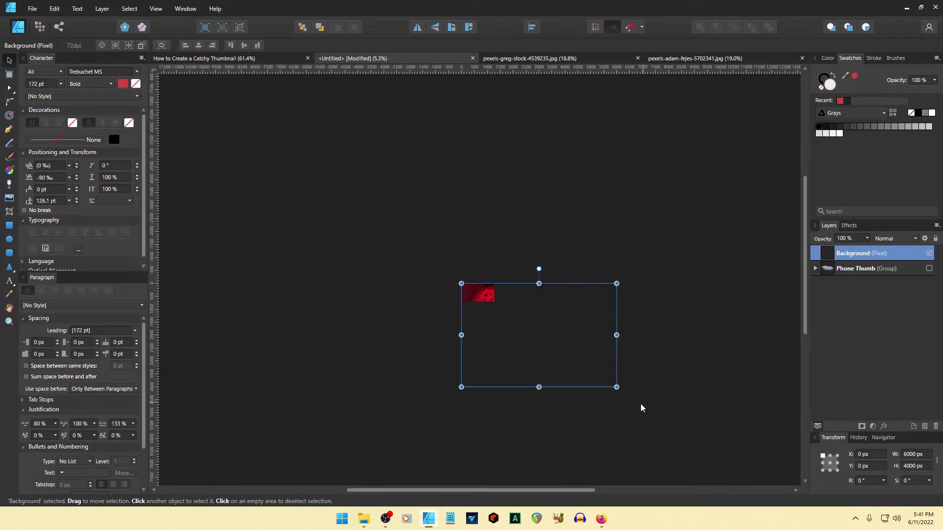
pyautogui.moveTo(616, 387); pyautogui.dragTo(501, 310)
pyautogui.scroll(5, 523, 349)
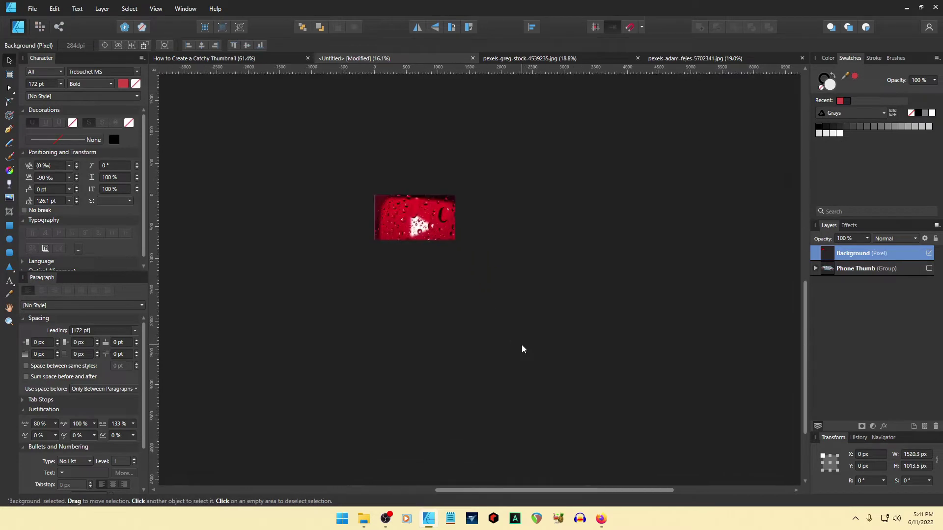
# Step: Scale the water-drop photo down proportionally to about 1301 × 867 px, slightly wider than the page
pyautogui.moveTo(549, 491); pyautogui.dragTo(507, 491)
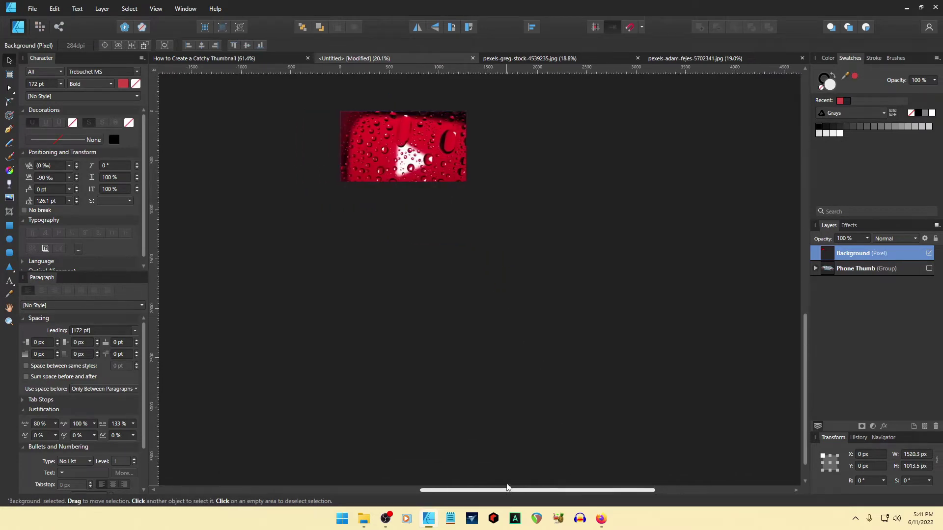
pyautogui.moveTo(805, 351); pyautogui.dragTo(788, 245)
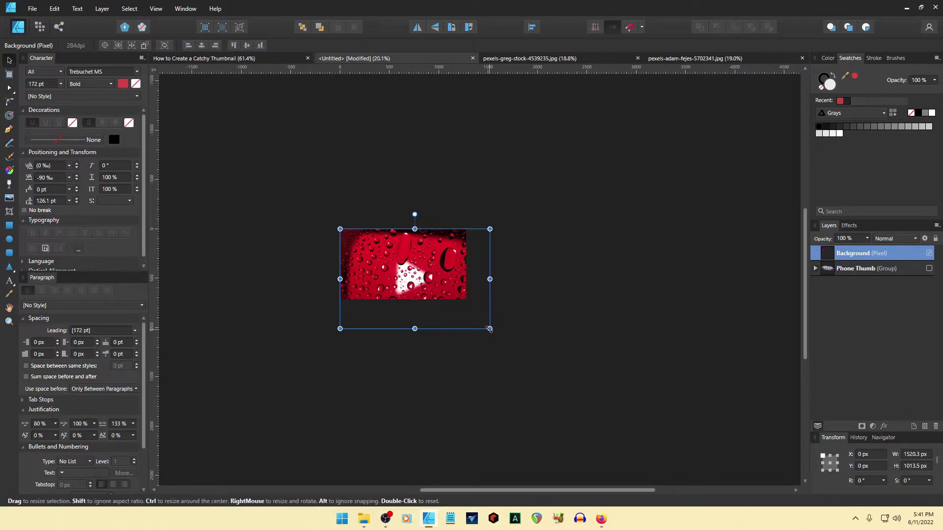
pyautogui.moveTo(490, 328); pyautogui.dragTo(468, 312)
pyautogui.moveTo(416, 282); pyautogui.dragTo(418, 283)
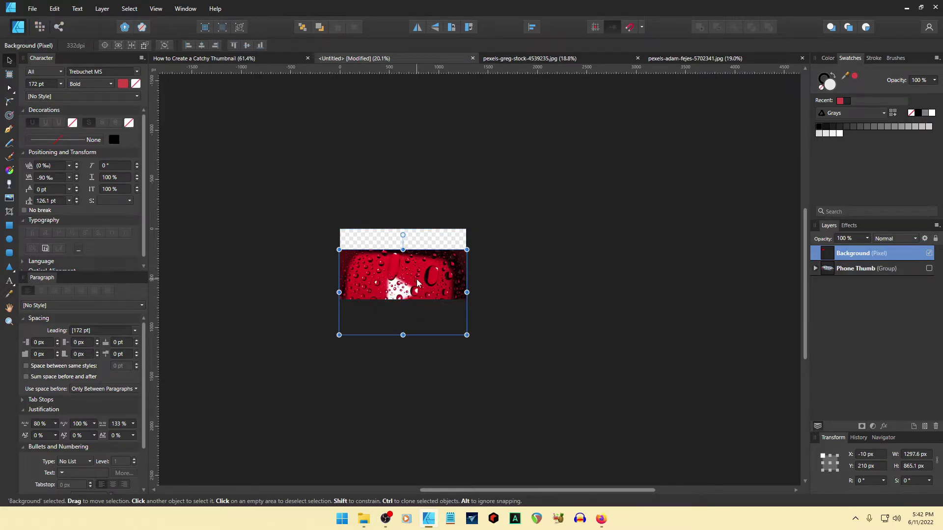
pyautogui.click(511, 301)
pyautogui.click(433, 284)
pyautogui.moveTo(468, 338); pyautogui.dragTo(467, 335)
pyautogui.click(501, 328)
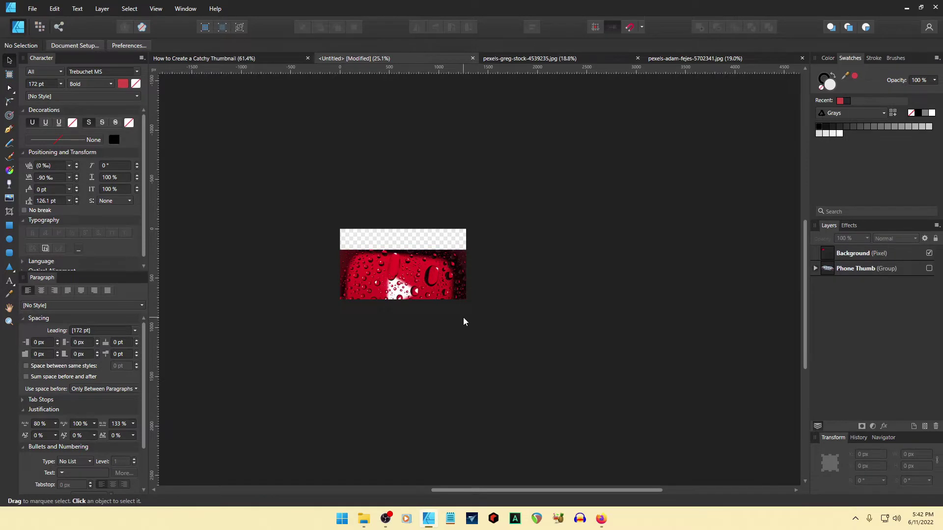
# Step: Move the water-drop photo up to about X -15 px, Y -42 px so it covers the whole page
pyautogui.scroll(2, 464, 317)
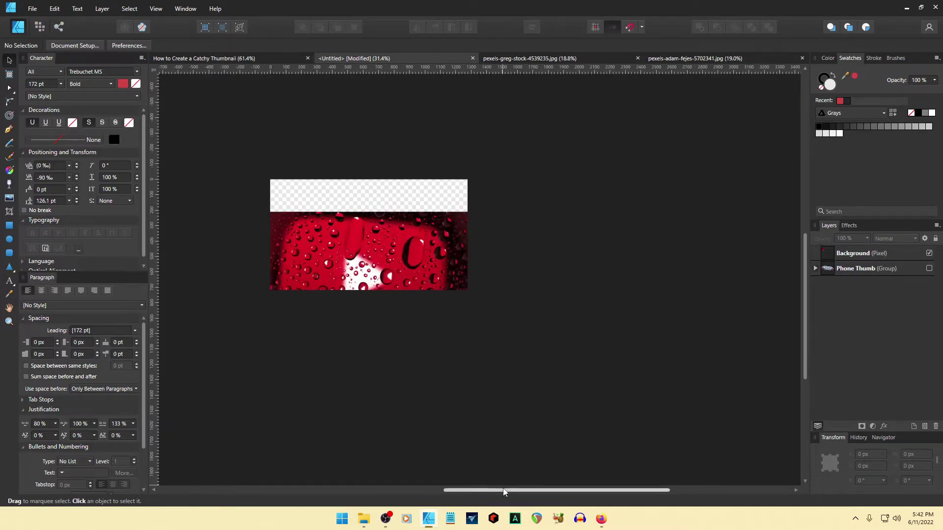
pyautogui.moveTo(540, 489); pyautogui.dragTo(502, 490)
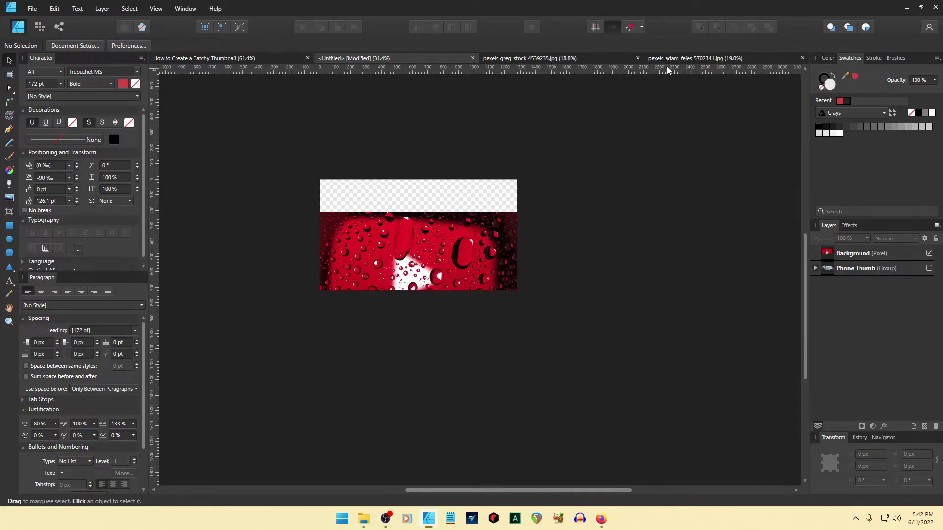
pyautogui.click(332, 185)
pyautogui.scroll(1, 329, 184)
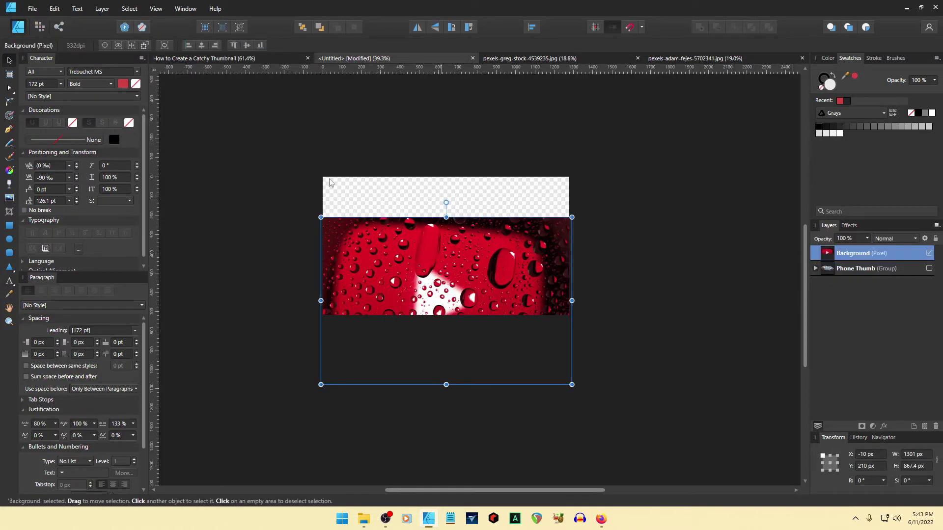
pyautogui.click(291, 202)
pyautogui.click(486, 271)
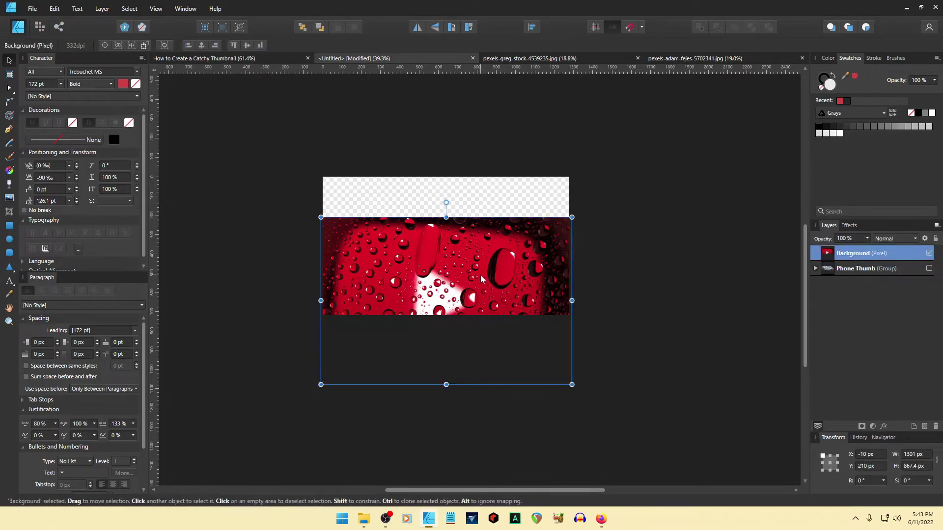
pyautogui.moveTo(482, 280); pyautogui.dragTo(479, 230)
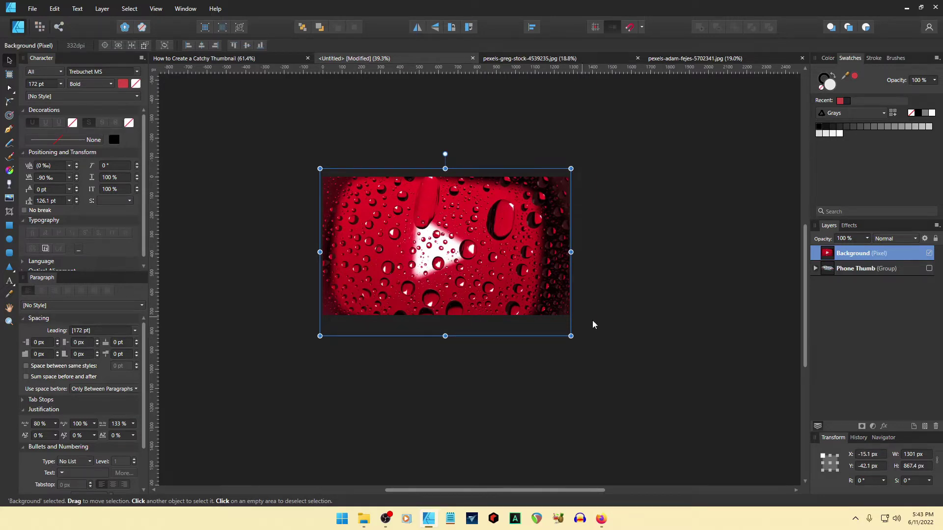
# Step: Lock the Background photo layer
pyautogui.click(658, 308)
pyautogui.click(853, 255)
pyautogui.click(935, 239)
pyautogui.click(753, 294)
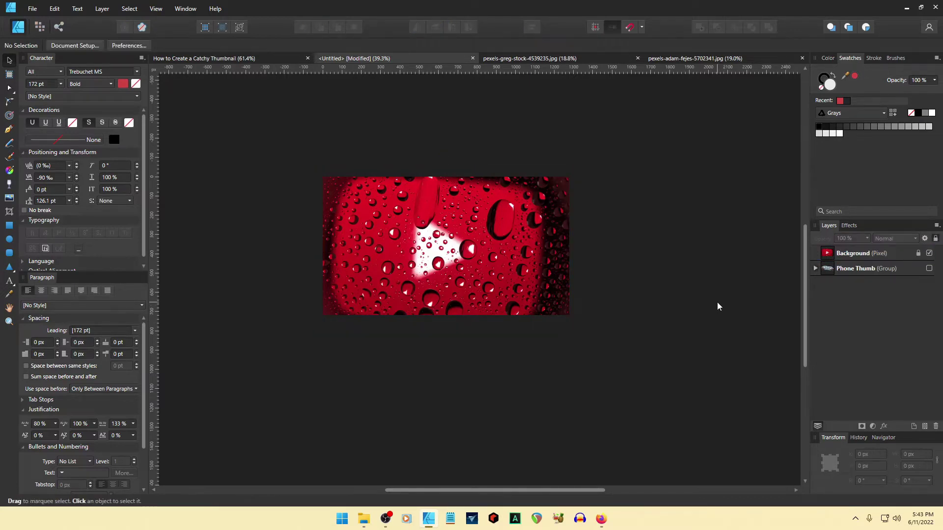
# Step: Draw a rectangle about 1589 × 369 px across the middle of the page and fill it with black
pyautogui.click(9, 225)
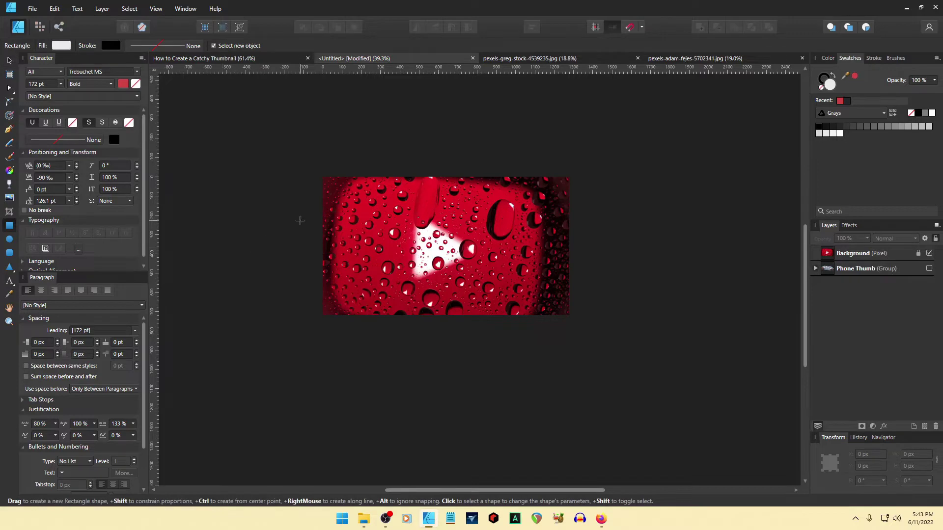
pyautogui.moveTo(296, 210); pyautogui.dragTo(603, 280)
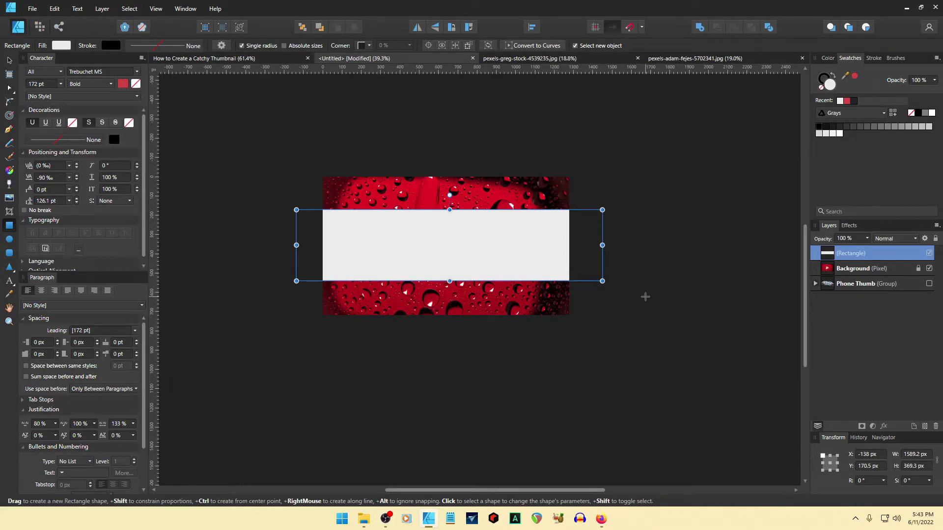
pyautogui.click(818, 127)
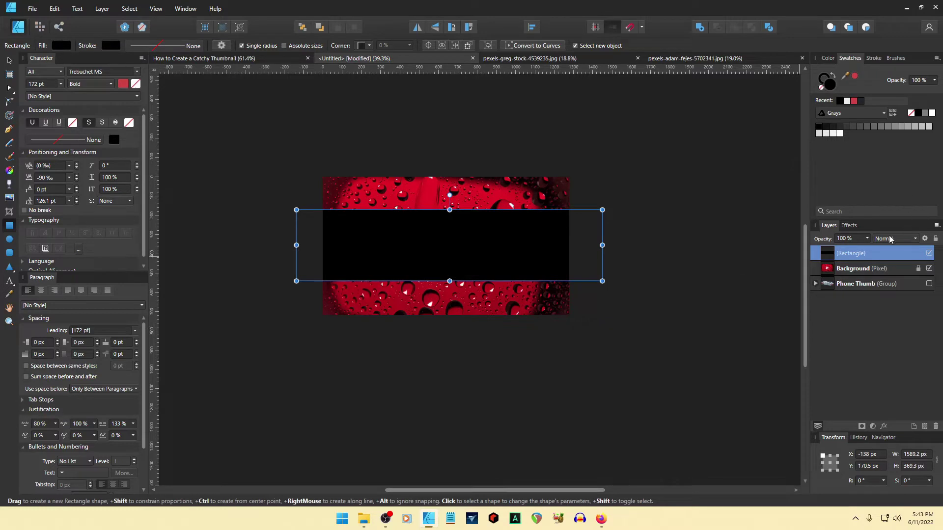
# Step: Set the black rectangle's layer opacity to 75%
pyautogui.click(866, 238)
pyautogui.moveTo(871, 251); pyautogui.dragTo(860, 250)
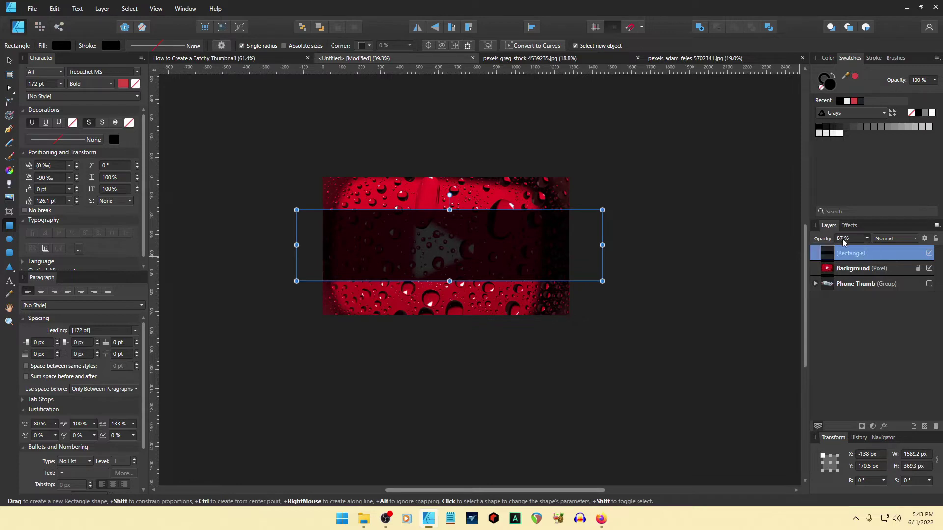
pyautogui.click(844, 239)
pyautogui.write('75')
pyautogui.press('Return')
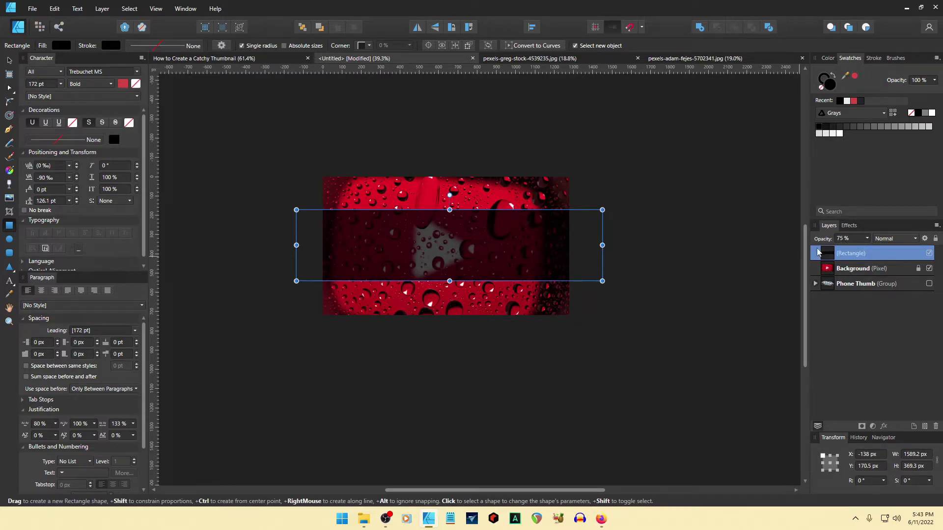
# Step: Narrow the dark rectangle from both sides to about 1286 px wide, with its left edge snapped to the page edge
pyautogui.moveTo(603, 246); pyautogui.dragTo(571, 250)
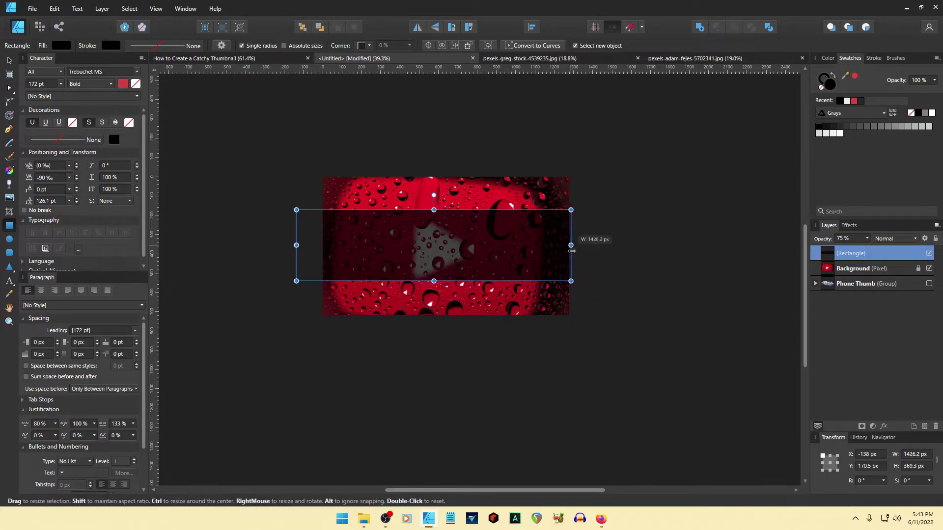
pyautogui.moveTo(296, 245); pyautogui.dragTo(319, 246)
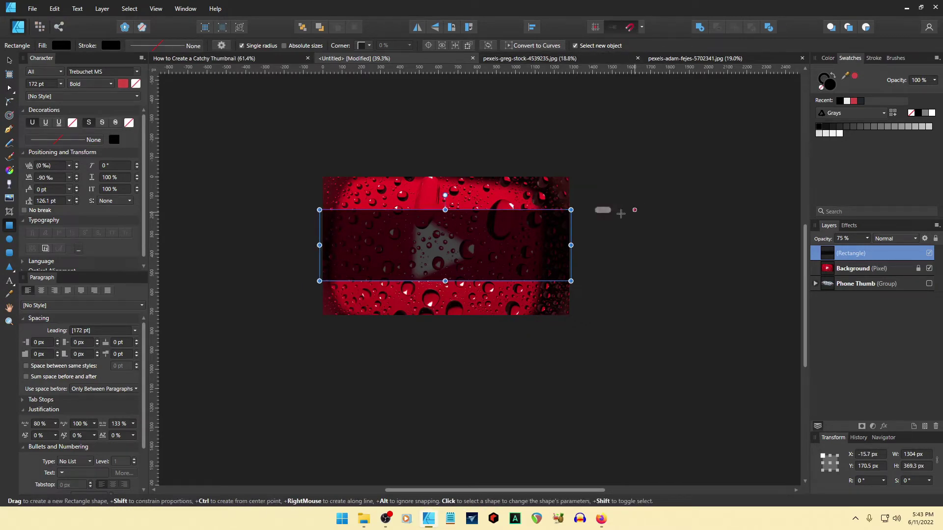
pyautogui.moveTo(570, 245)
pyautogui.mouseDown()
pyautogui.moveTo(556, 245)
pyautogui.moveTo(571, 245)
pyautogui.mouseUp()
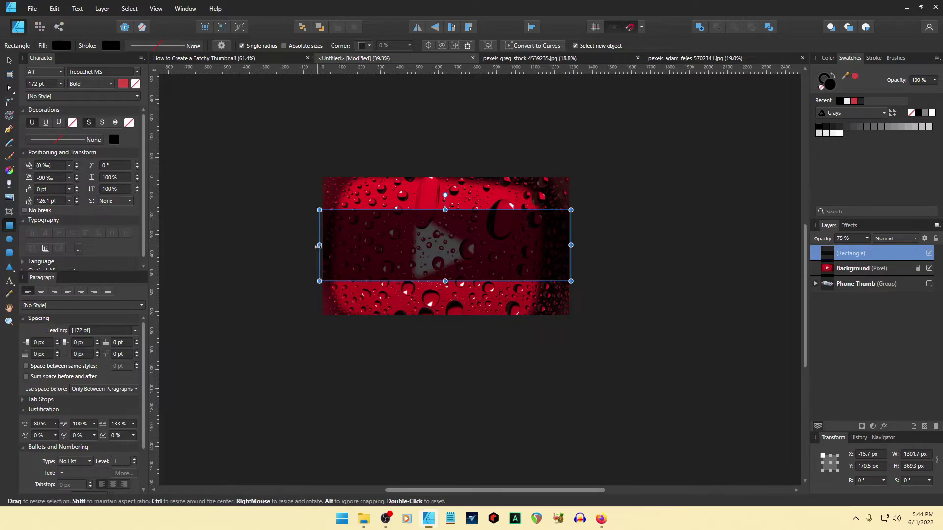
pyautogui.moveTo(317, 246); pyautogui.dragTo(318, 247)
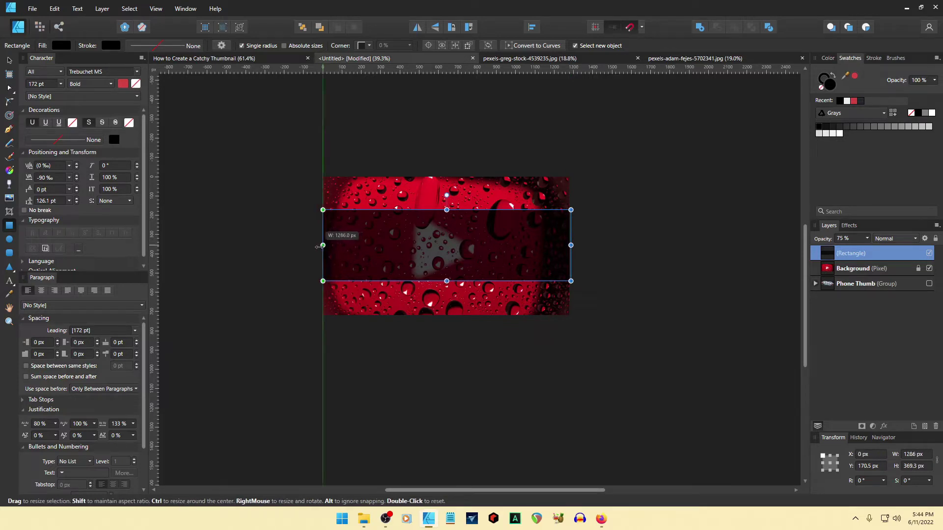
pyautogui.click(653, 236)
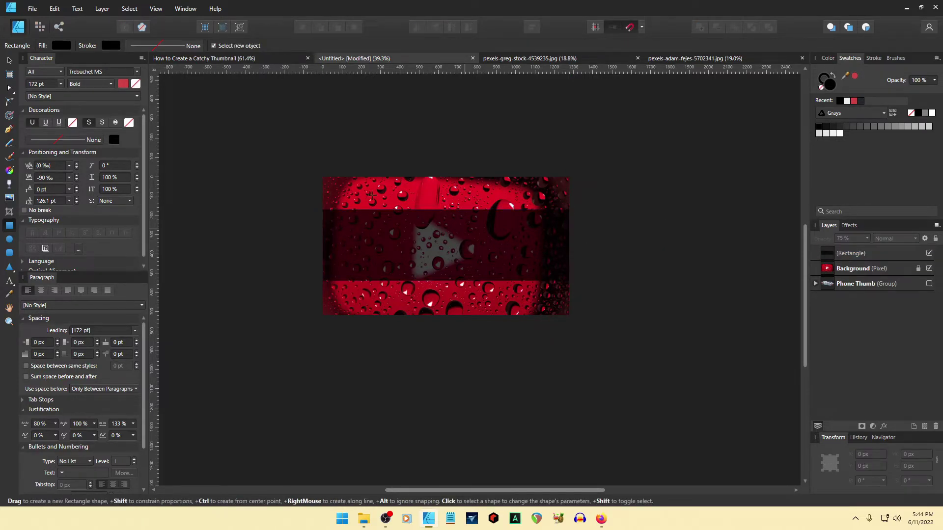
# Step: Nudge the dark rectangle down to Y 188.5 px
pyautogui.click(9, 60)
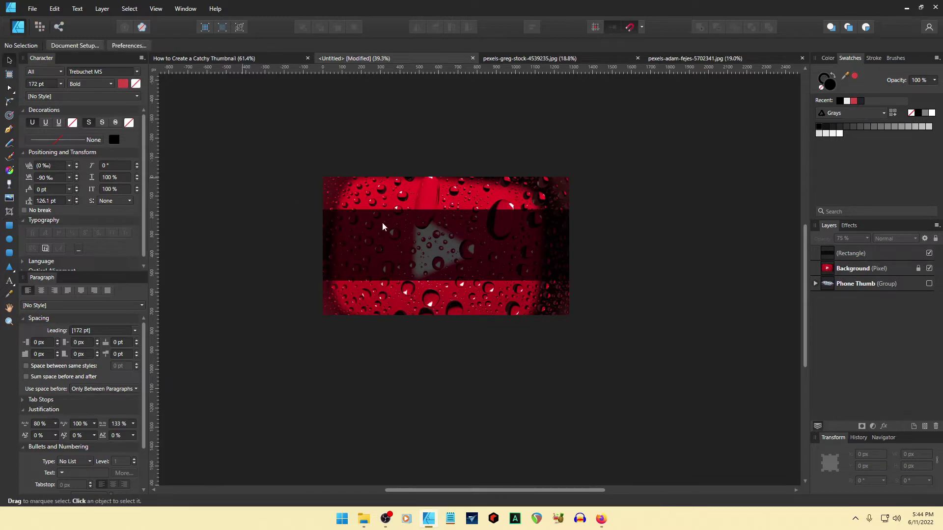
pyautogui.click(488, 252)
pyautogui.press('Down')
pyautogui.press('Down')
pyautogui.press('Down')
pyautogui.press('Down')
pyautogui.press('Down')
pyautogui.press('Down')
pyautogui.press('Down')
pyautogui.press('Down')
pyautogui.press('Down')
pyautogui.press('Down')
pyautogui.press('Down')
pyautogui.press('Down')
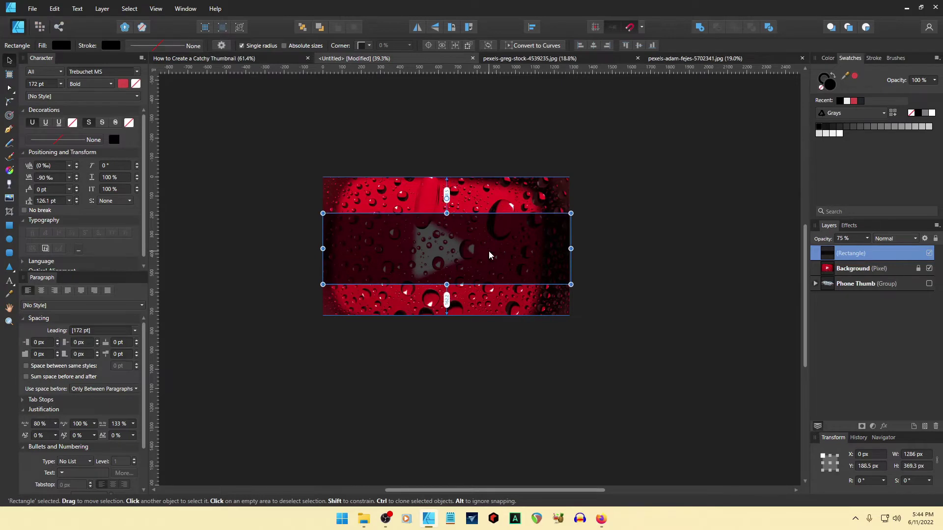
# Step: Try resizing the dark rectangle to about 1280 × 328.5 px as a band along the bottom of the page
pyautogui.click(639, 271)
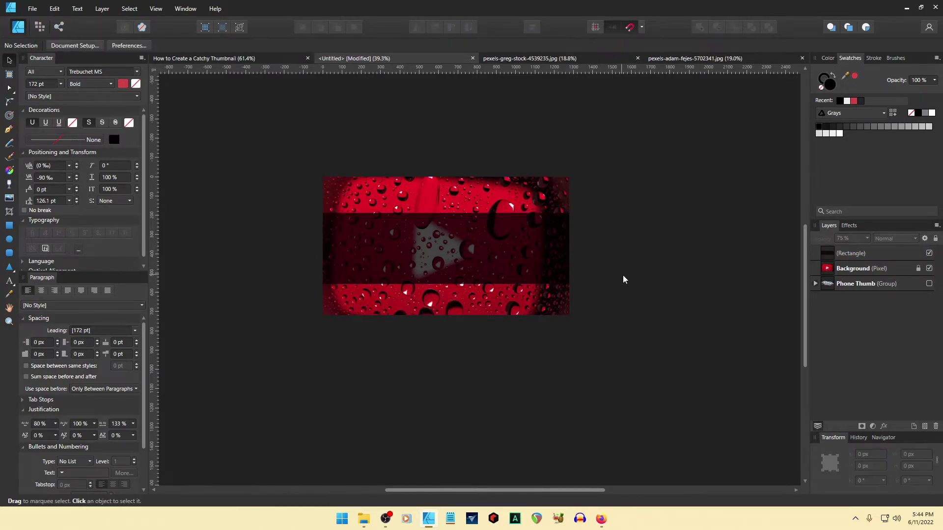
pyautogui.click(558, 254)
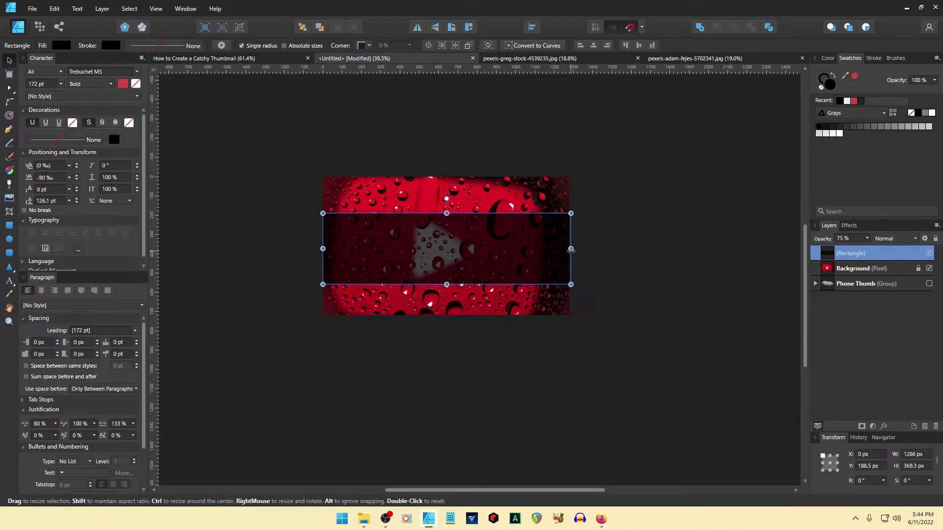
pyautogui.moveTo(571, 249); pyautogui.dragTo(467, 249)
pyautogui.moveTo(392, 286); pyautogui.dragTo(388, 319)
pyautogui.moveTo(466, 265); pyautogui.dragTo(569, 275)
pyautogui.moveTo(446, 213); pyautogui.dragTo(446, 252)
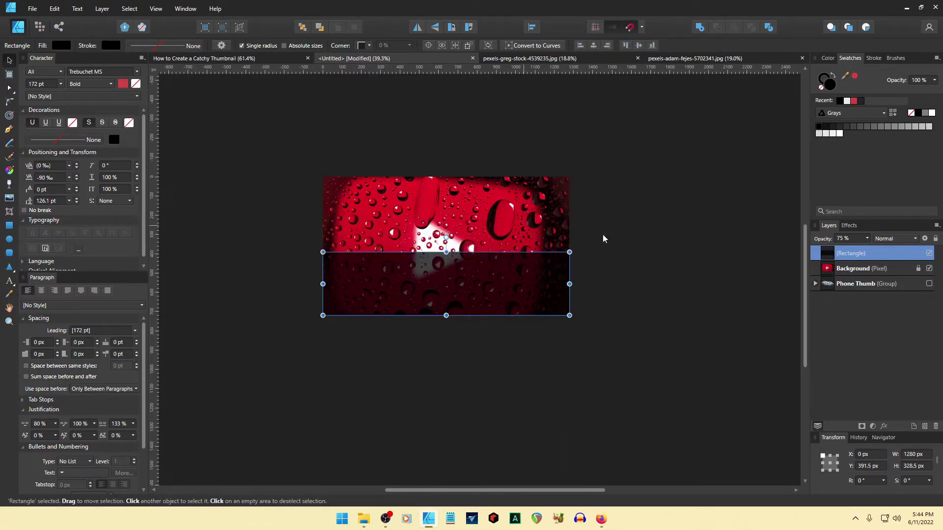
# Step: Try moving the dark rectangle up so it covers the top part of the page instead
pyautogui.click(857, 271)
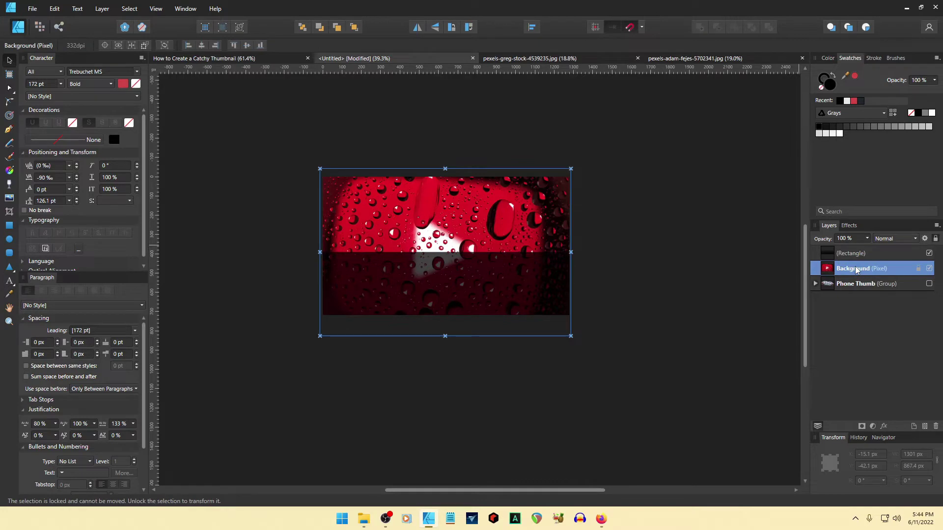
pyautogui.click(844, 257)
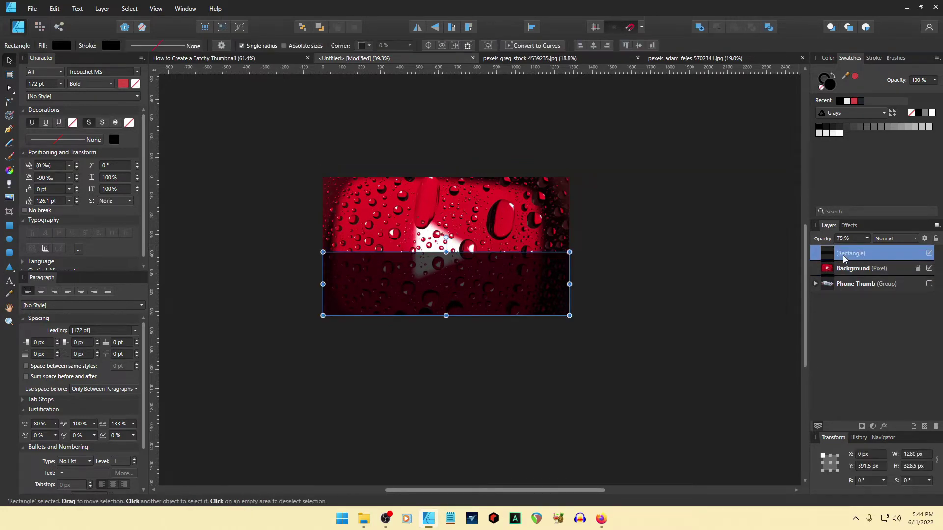
pyautogui.hotkey('shift', 'Up')
pyautogui.hotkey('shift', 'Up')
pyautogui.hotkey('shift', 'Up')
pyautogui.hotkey('shift', 'Up')
pyautogui.hotkey('shift', 'Up')
pyautogui.hotkey('shift', 'Up')
pyautogui.hotkey('shift', 'Up')
pyautogui.hotkey('shift', 'Up')
pyautogui.hotkey('shift', 'Up')
pyautogui.hotkey('shift', 'Up')
pyautogui.hotkey('shift', 'Up')
pyautogui.hotkey('shift', 'Up')
pyautogui.hotkey('shift', 'Up')
pyautogui.hotkey('shift', 'Up')
pyautogui.hotkey('shift', 'Up')
pyautogui.hotkey('shift', 'Up')
pyautogui.hotkey('shift', 'Up')
pyautogui.hotkey('shift', 'Up')
pyautogui.hotkey('shift', 'Up')
pyautogui.hotkey('shift', 'Up')
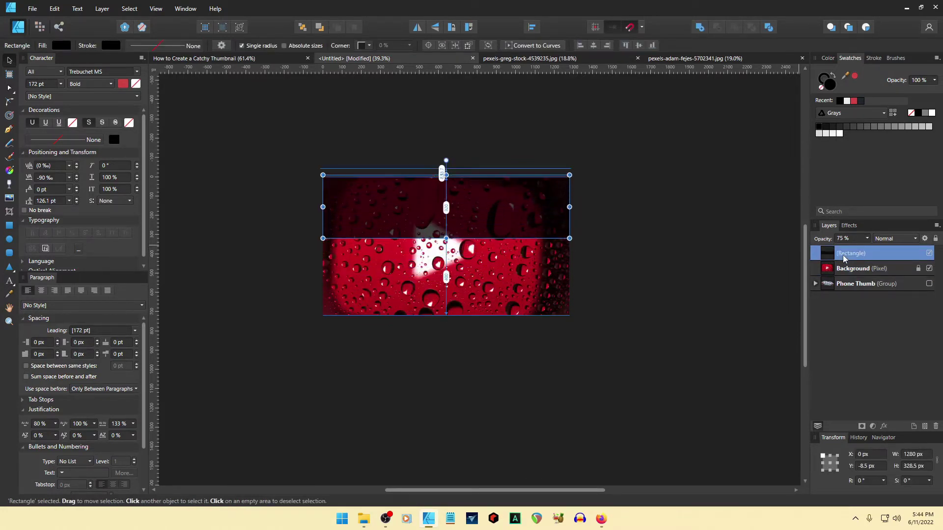
pyautogui.hotkey('shift', 'Up')
pyautogui.hotkey('shift', 'Up')
pyautogui.click(709, 260)
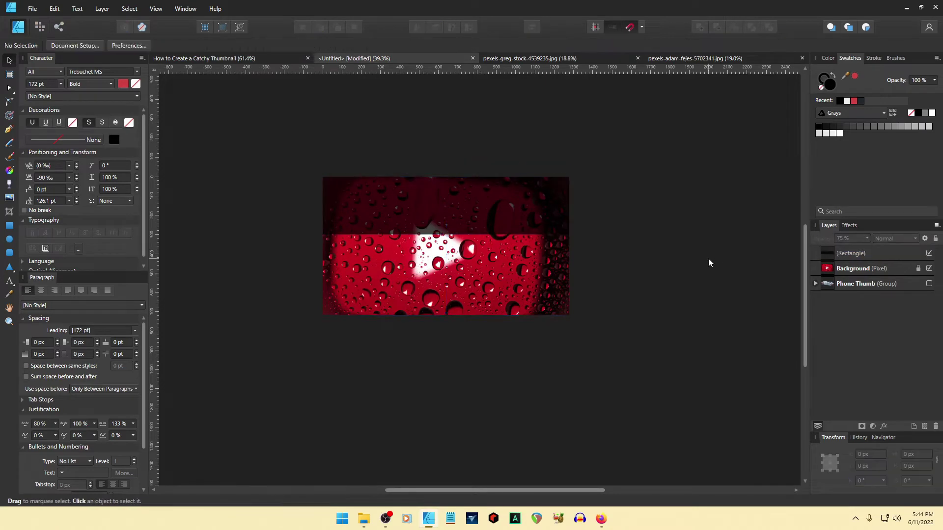
# Step: Nudge the dark rectangle down to Y -6.5 px along the top of the page
pyautogui.click(541, 215)
pyautogui.hotkey('shift', 'Down')
pyautogui.press('Down')
pyautogui.press('Down')
pyautogui.press('Down')
pyautogui.press('Down')
pyautogui.press('Down')
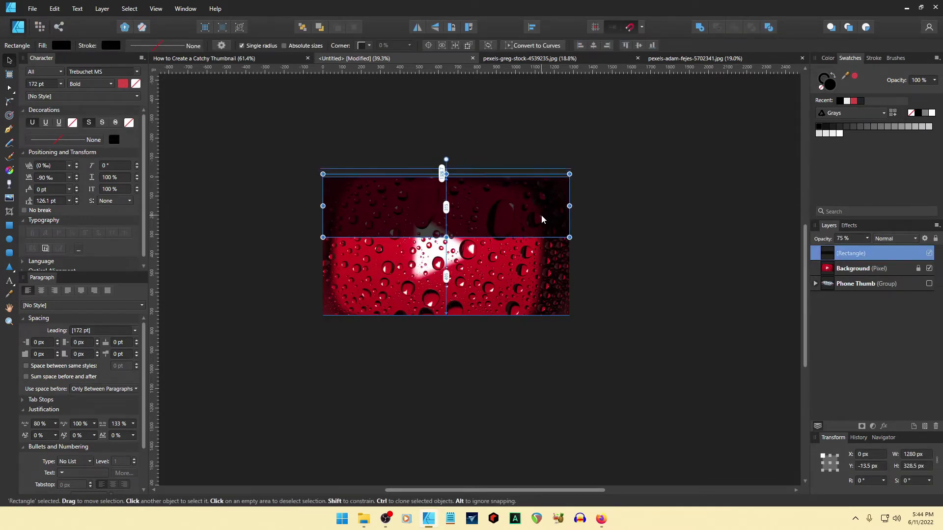
pyautogui.press('Down')
pyautogui.press('Down')
pyautogui.press('Down')
pyautogui.press('Down')
pyautogui.press('Down')
pyautogui.press('Down')
pyautogui.press('Down')
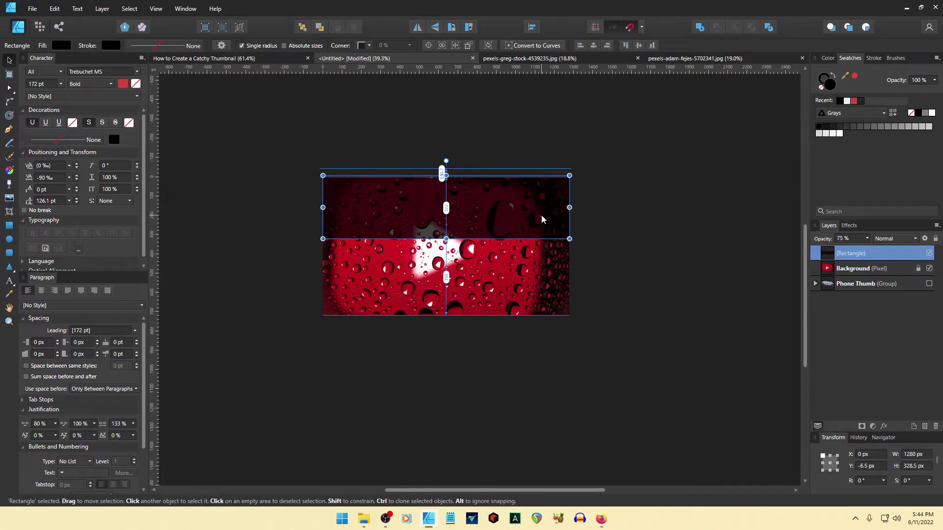
pyautogui.click(617, 252)
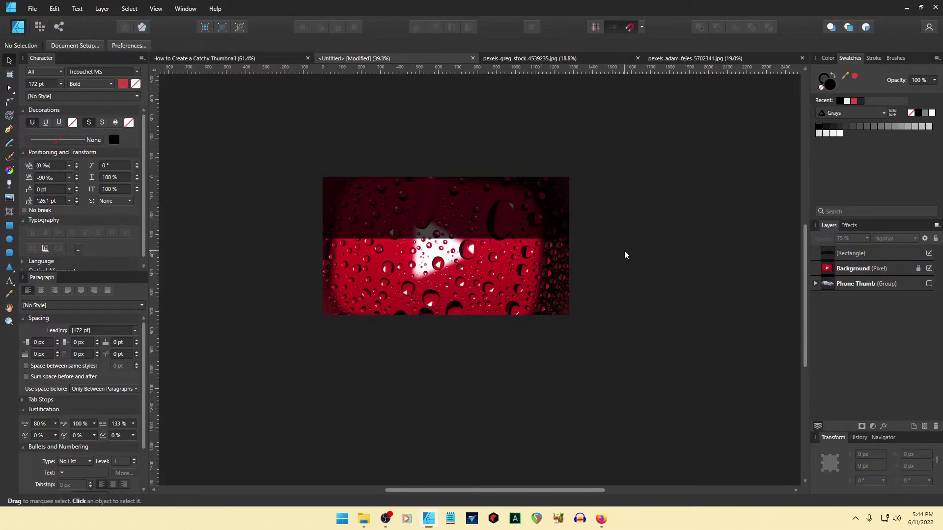
# Step: Try rotating the dark rectangle to 60° and enlarging it to about 1642 × 830 px so it covers the page's left side diagonally
pyautogui.click(522, 207)
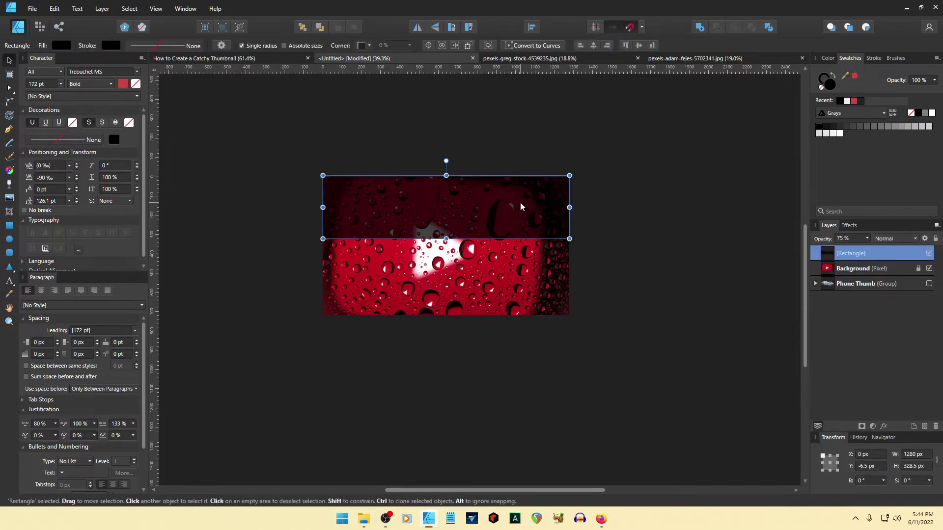
pyautogui.moveTo(574, 245); pyautogui.dragTo(548, 106)
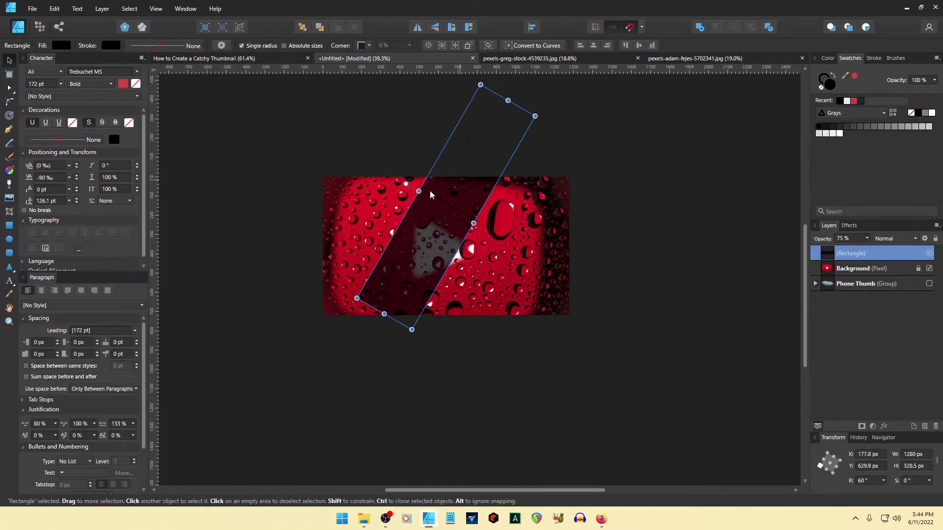
pyautogui.moveTo(417, 189); pyautogui.dragTo(323, 135)
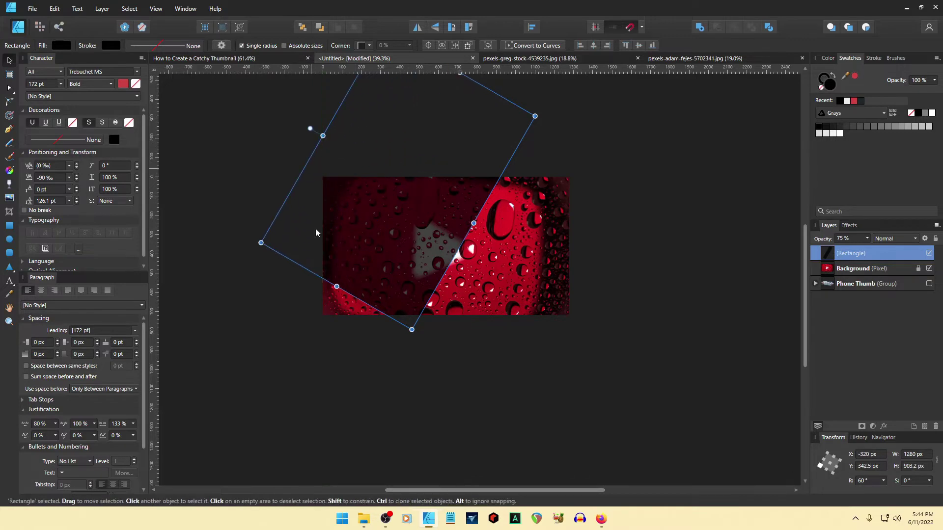
pyautogui.moveTo(340, 286); pyautogui.dragTo(305, 346)
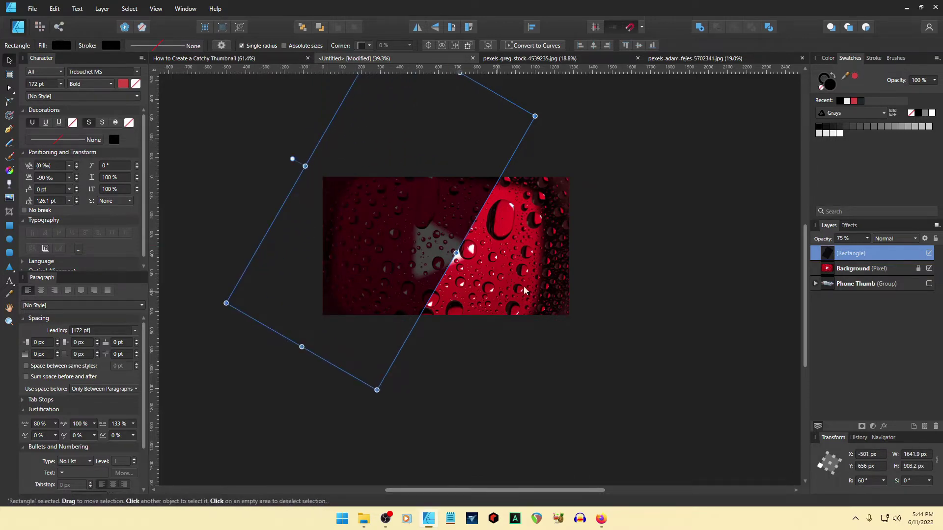
pyautogui.moveTo(456, 253); pyautogui.dragTo(443, 246)
pyautogui.click(628, 323)
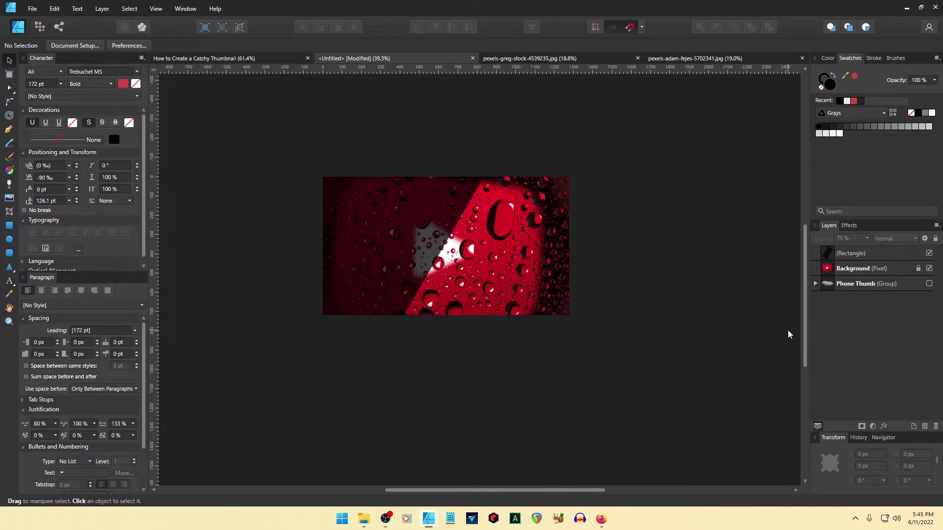
# Step: Undo the rotation, resizing and moves of the dark rectangle back to the horizontal band across the middle, and deselect it
pyautogui.hotkey('ctrl', 'z')
pyautogui.hotkey('ctrl', 'z')
pyautogui.hotkey('ctrl', 'z')
pyautogui.hotkey('ctrl', 'z')
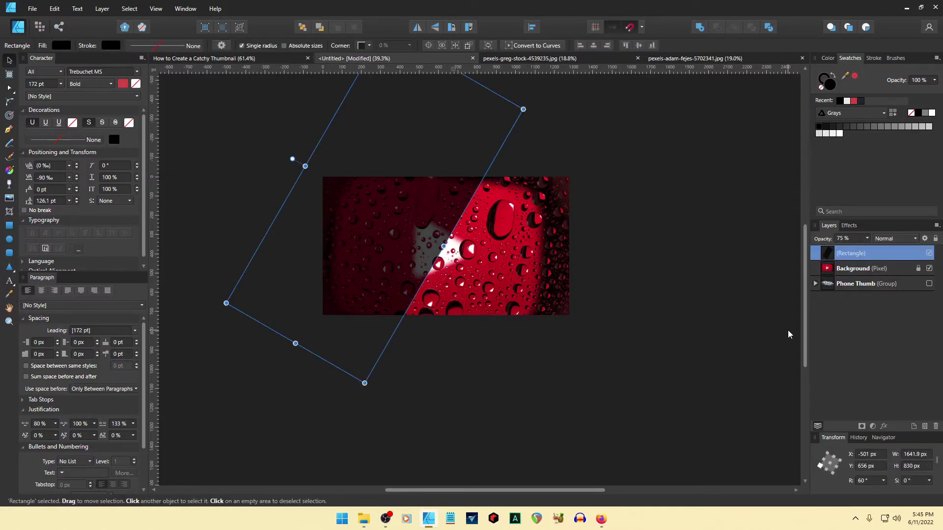
pyautogui.hotkey('ctrl', 'z')
pyautogui.hotkey('ctrl', 'z')
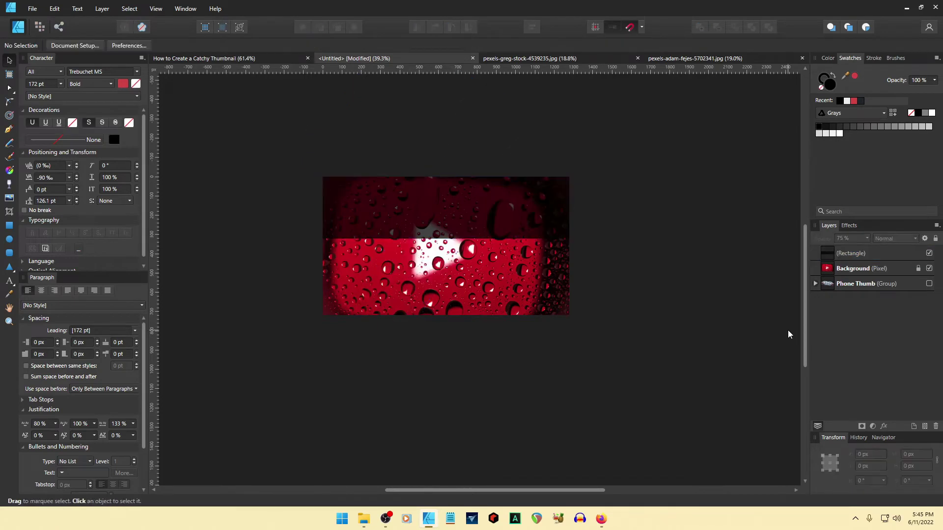
pyautogui.hotkey('ctrl', 'shift', 'z')
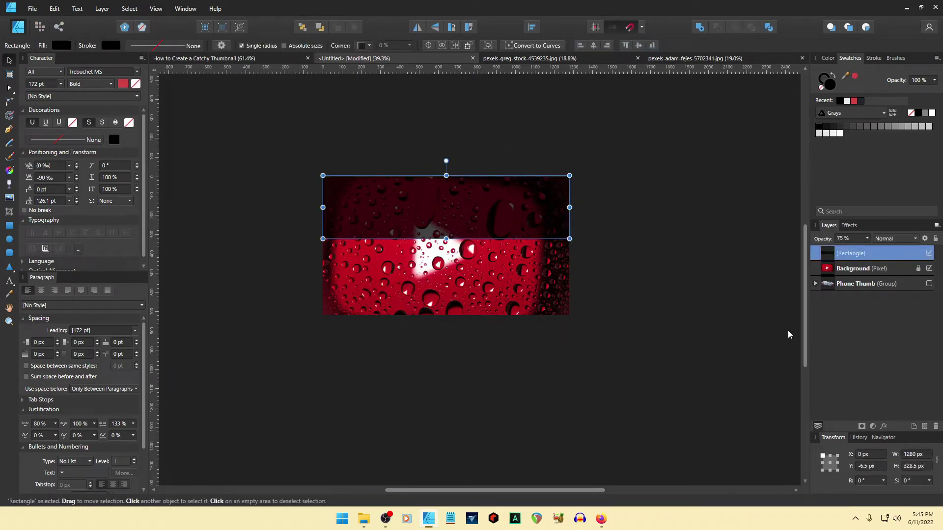
pyautogui.hotkey('ctrl', 'z')
pyautogui.hotkey('ctrl', 'shift', 'z')
pyautogui.hotkey('ctrl', 'shift', 'z')
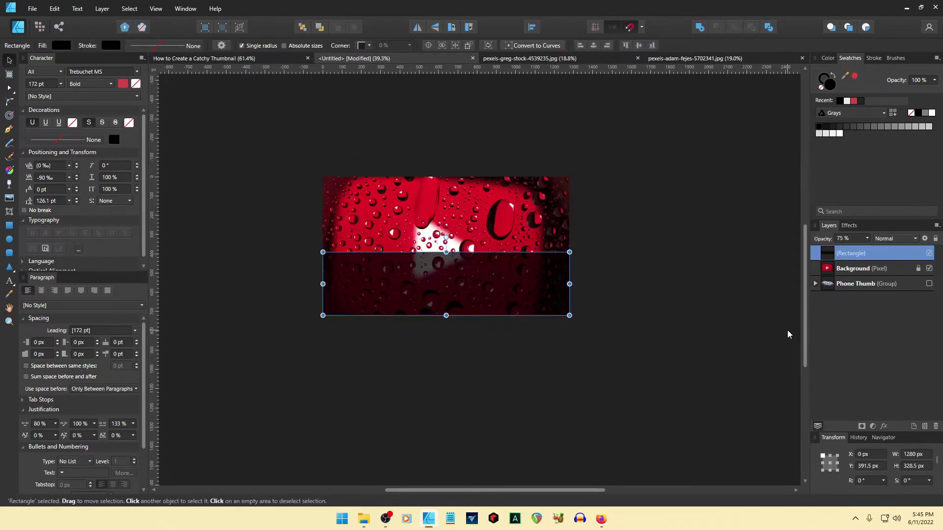
pyautogui.hotkey('ctrl', 'z')
pyautogui.hotkey('ctrl', 'z')
pyautogui.hotkey('ctrl', 'z')
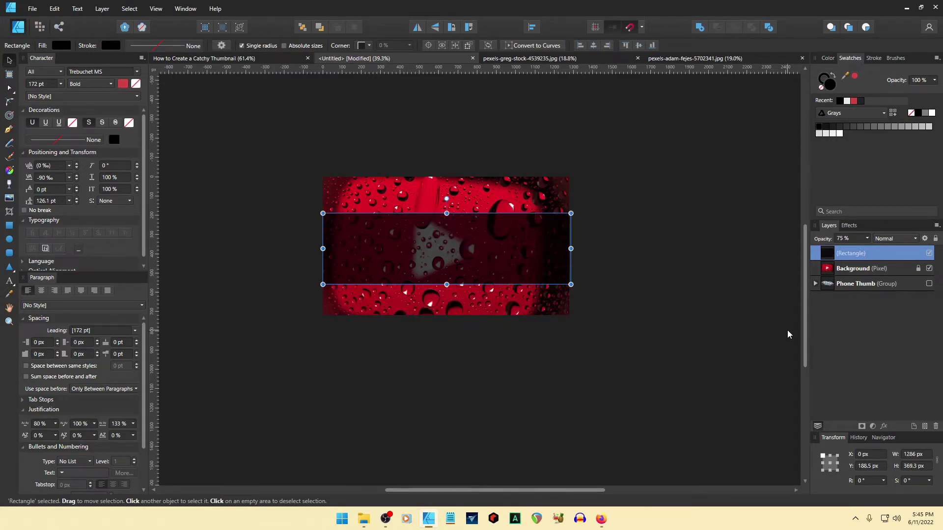
pyautogui.click(724, 307)
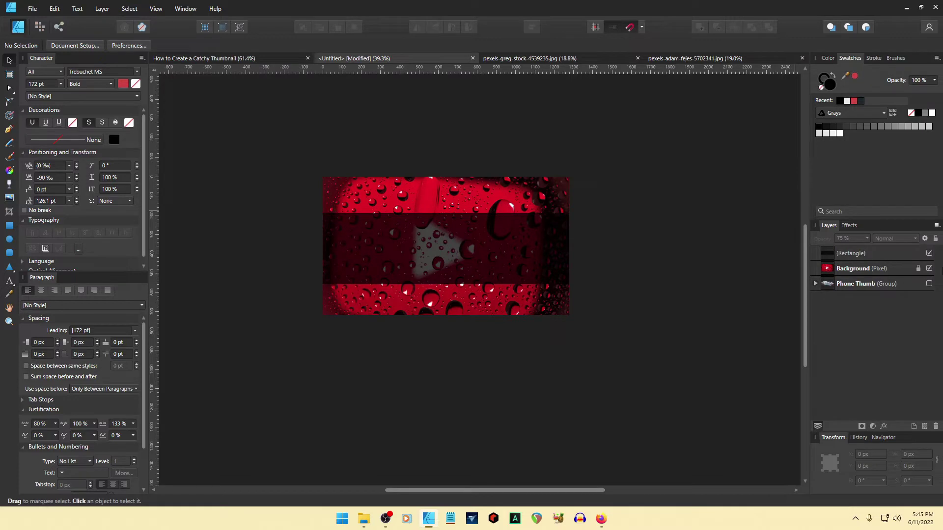
# Step: Duplicate the "How to Create a Thumbnail" text in the Phone Thumb group and move the copy to the top of the layer stack
pyautogui.click(815, 282)
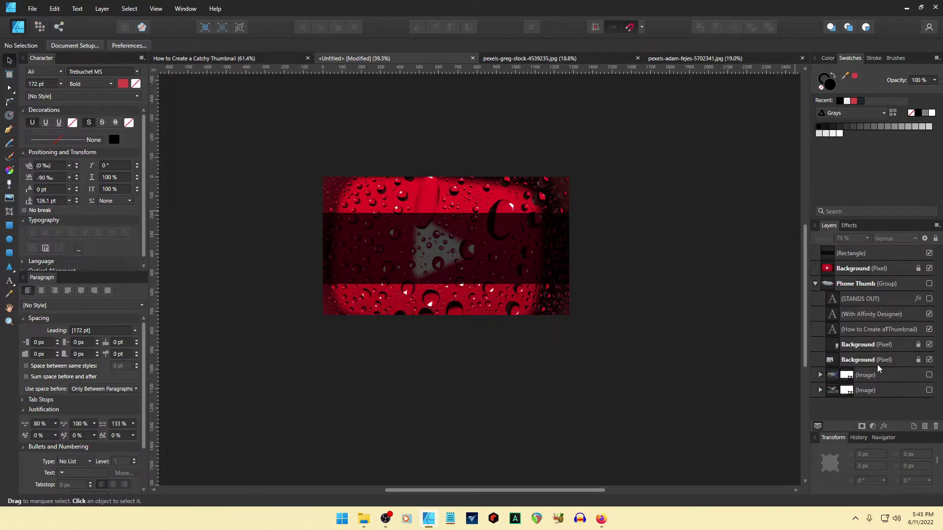
pyautogui.click(877, 330)
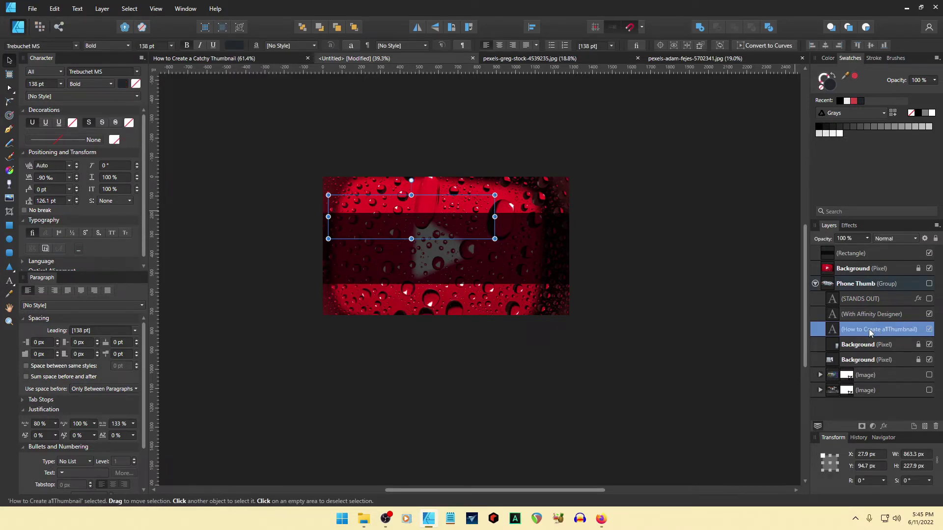
pyautogui.hotkey('ctrl', 'j')
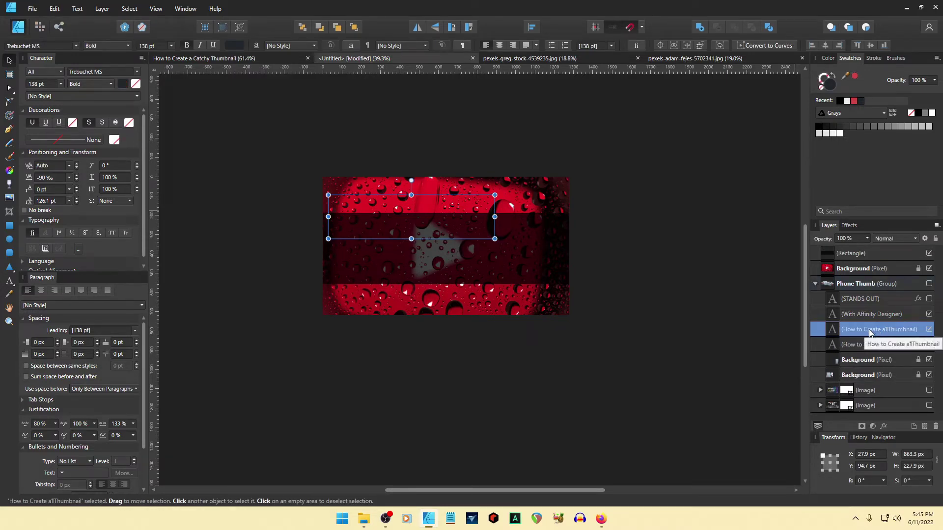
pyautogui.moveTo(835, 329); pyautogui.dragTo(815, 249)
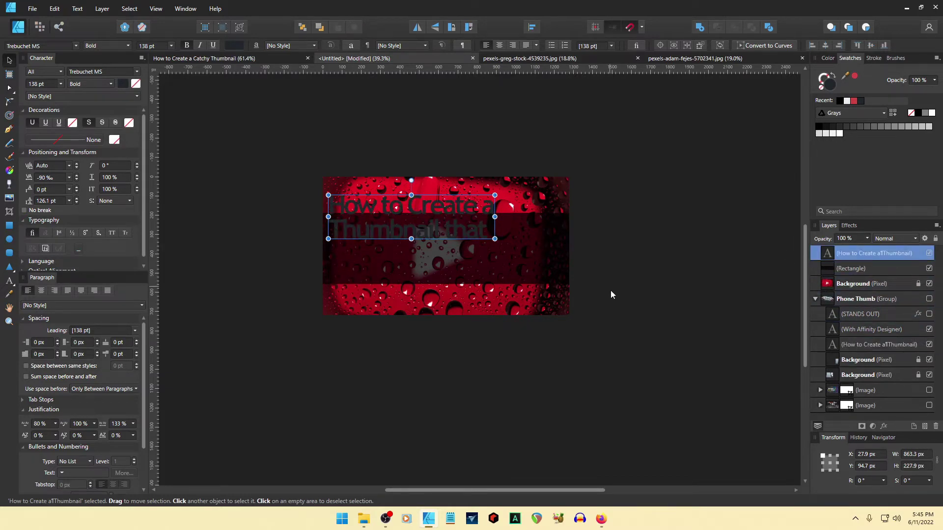
pyautogui.click(815, 299)
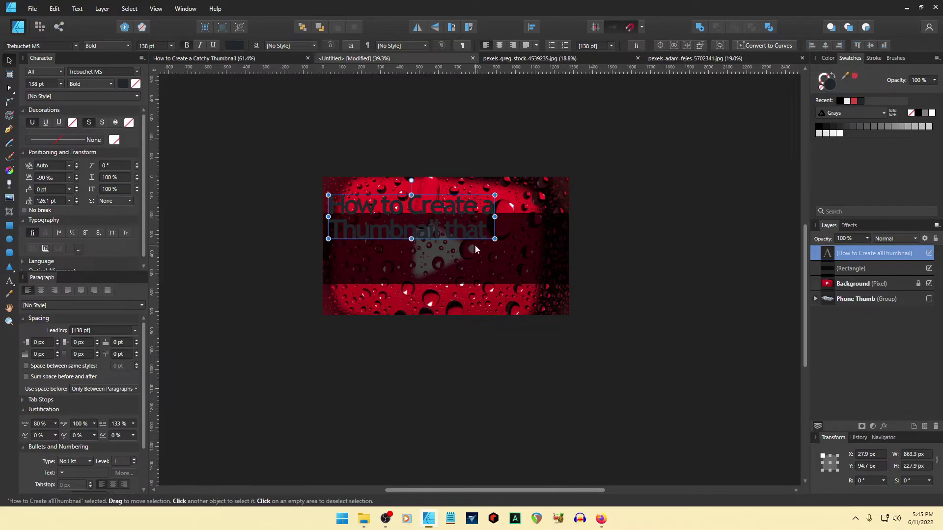
# Step: Position the copied title text over the middle of the dark band and fill it with the recently used white
pyautogui.moveTo(466, 229); pyautogui.dragTo(501, 263)
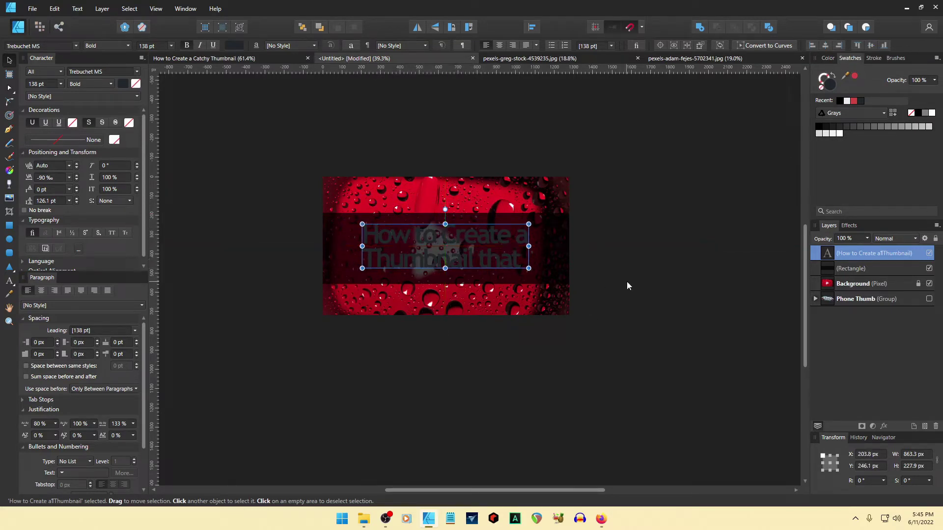
pyautogui.click(847, 100)
pyautogui.click(632, 326)
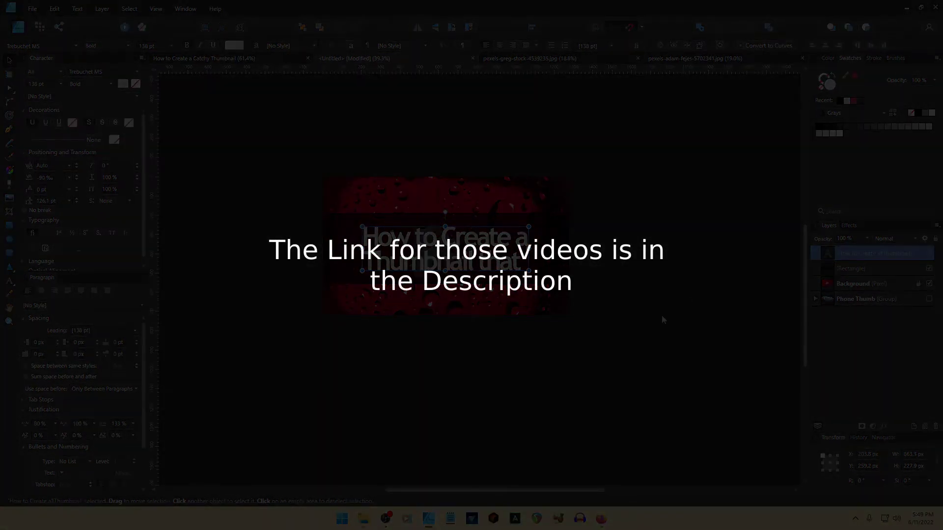
# Step: View the reference image 22372115.jpg from the Raw Art folder in Photos and return to the thumbnail in Affinity Designer
pyautogui.click(362, 522)
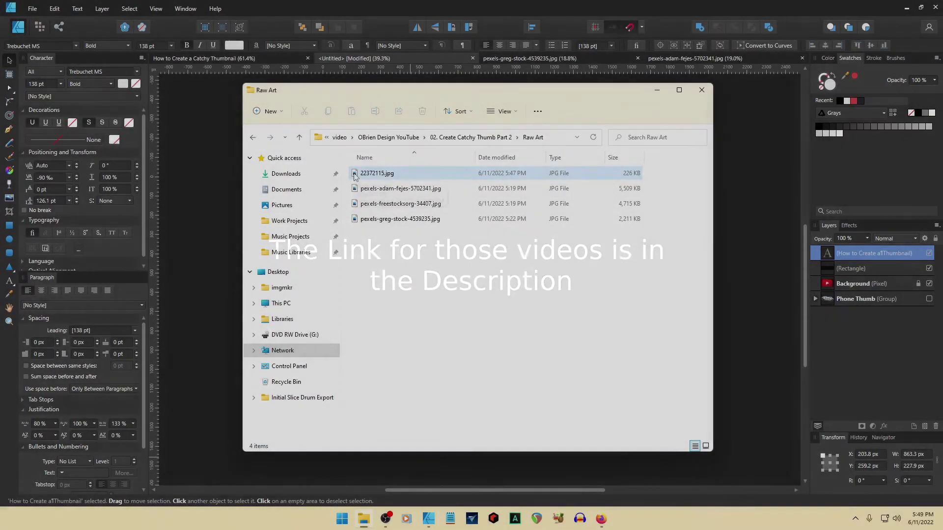
pyautogui.doubleClick(356, 175)
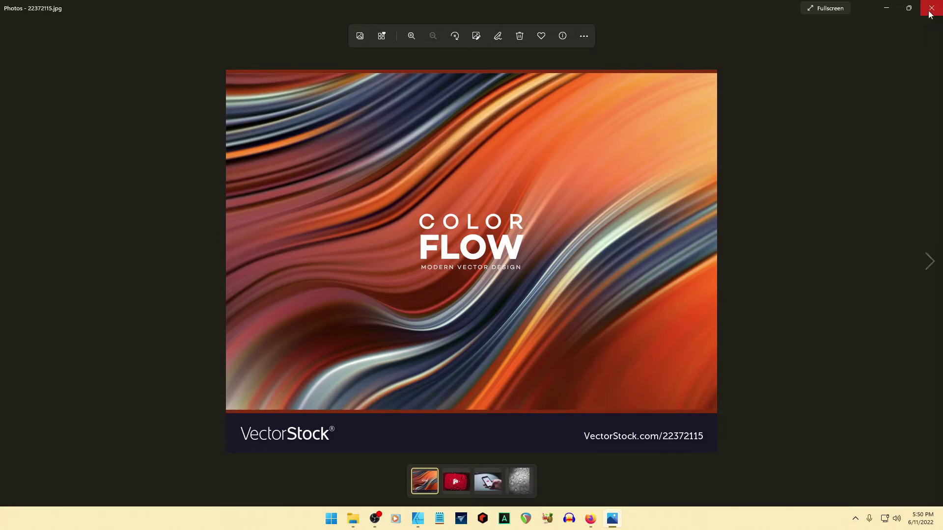
pyautogui.click(886, 8)
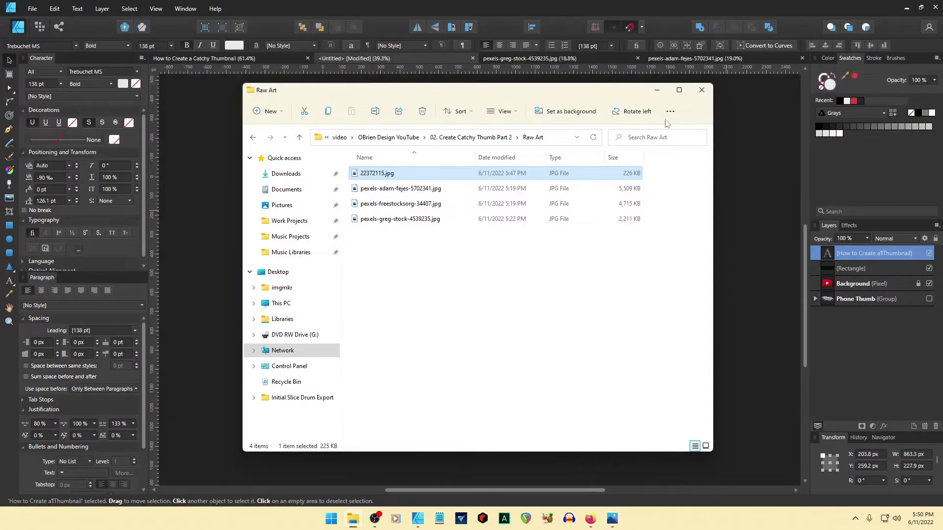
pyautogui.click(657, 90)
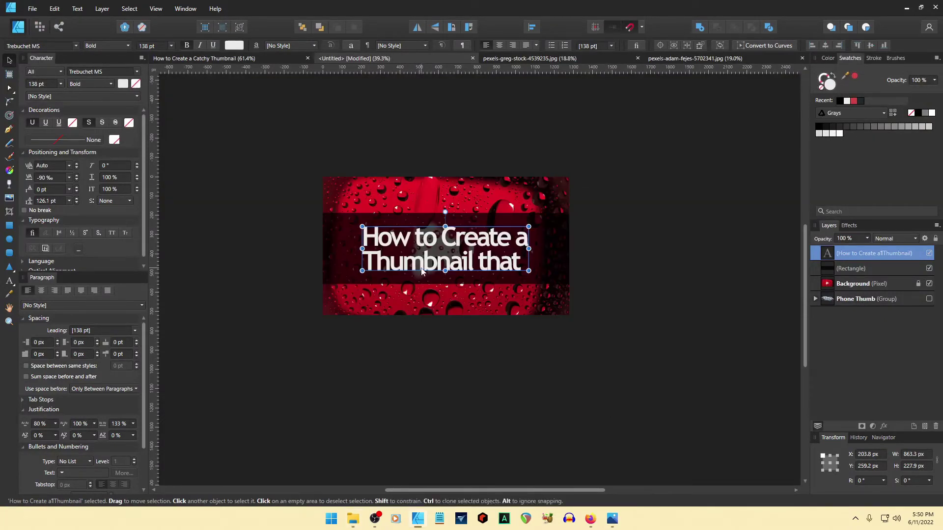
# Step: Set the font size of the whole copied title text to 90 pt
pyautogui.tripleClick(425, 243)
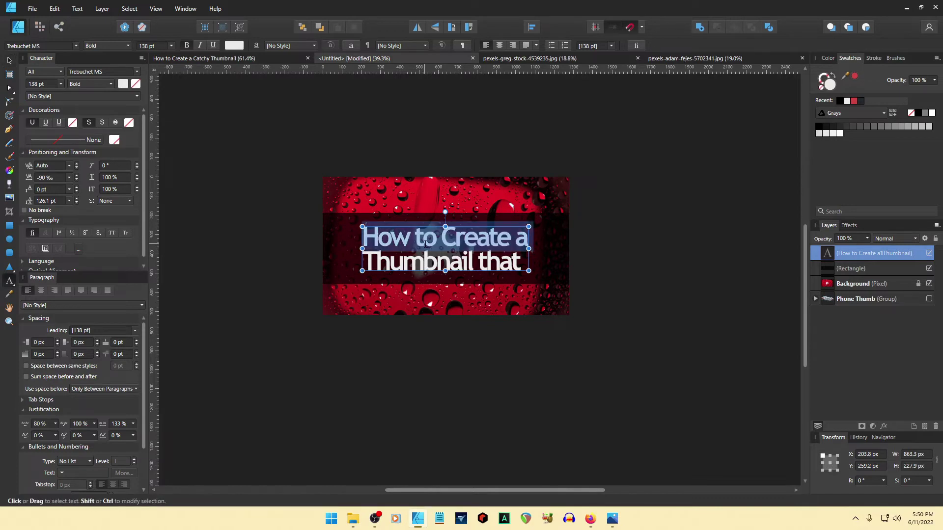
pyautogui.hotkey('ctrl', 'a')
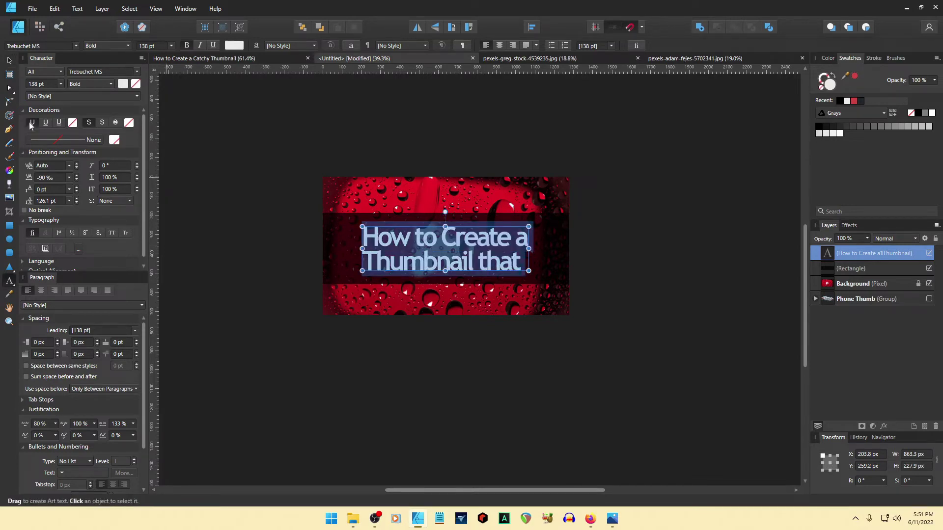
pyautogui.click(48, 84)
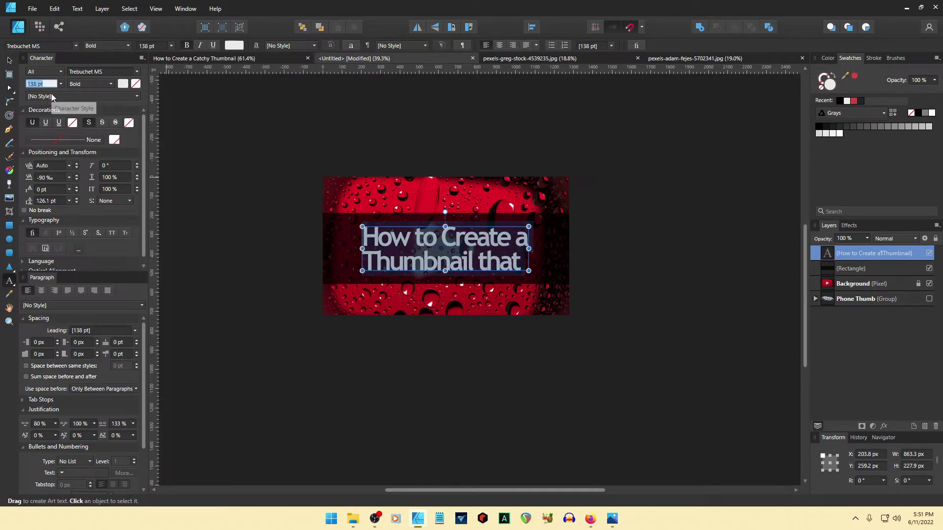
pyautogui.write('90')
pyautogui.press('Return')
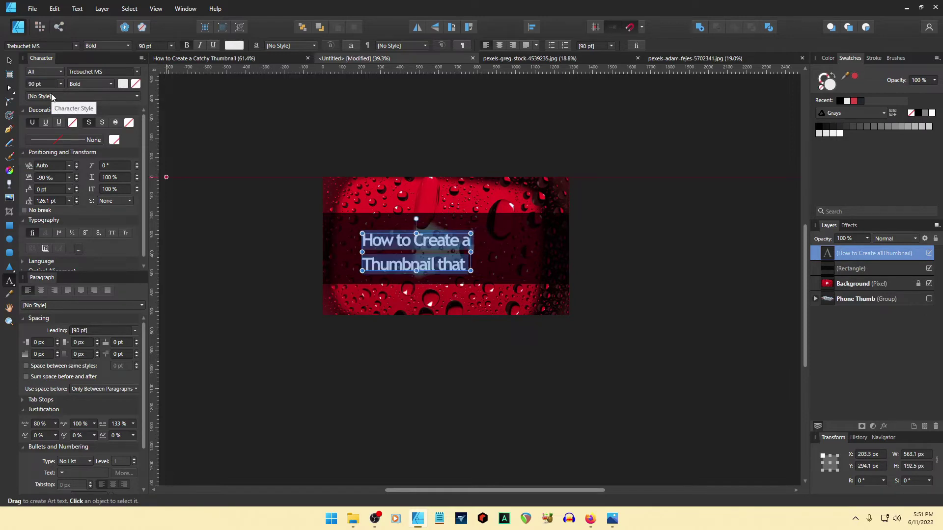
# Step: Remove the line break before "Thumbnail" and position the single-line title centred across the dark band
pyautogui.click(367, 266)
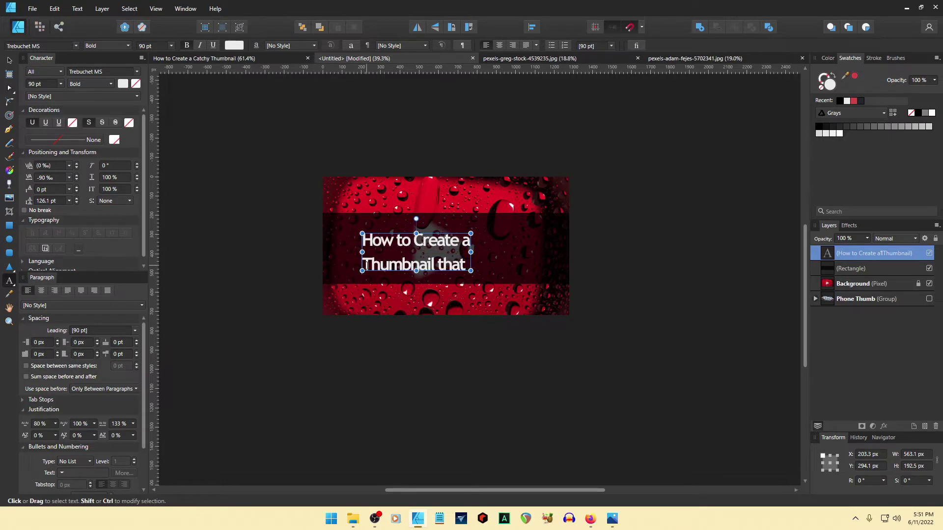
pyautogui.press('BackSpace')
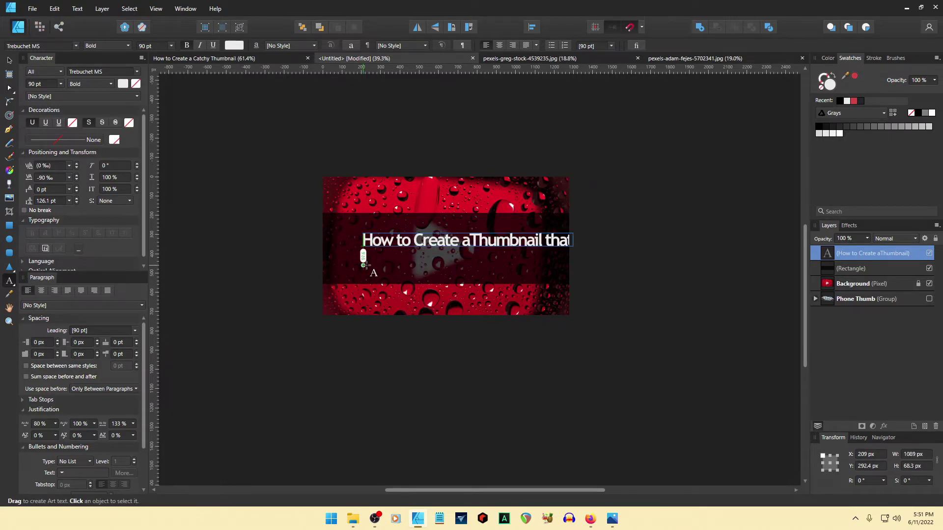
pyautogui.click(8, 60)
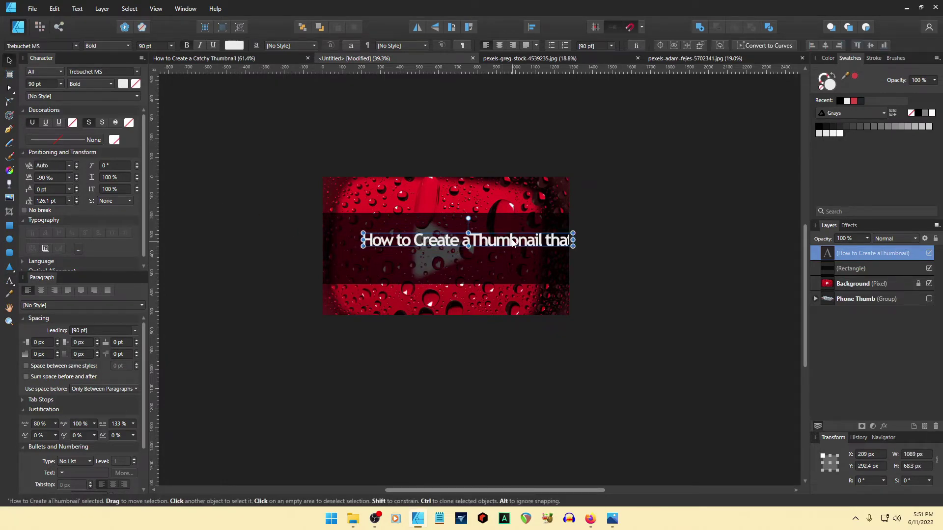
pyautogui.moveTo(514, 243); pyautogui.dragTo(489, 247)
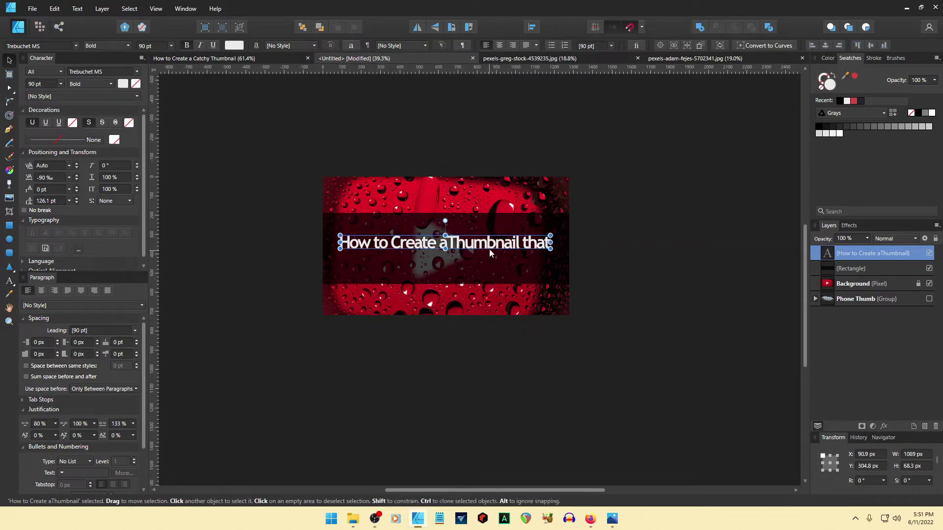
# Step: Add a second line reading "Stands Out" after "that" in the title text
pyautogui.press('t')
pyautogui.click(503, 242)
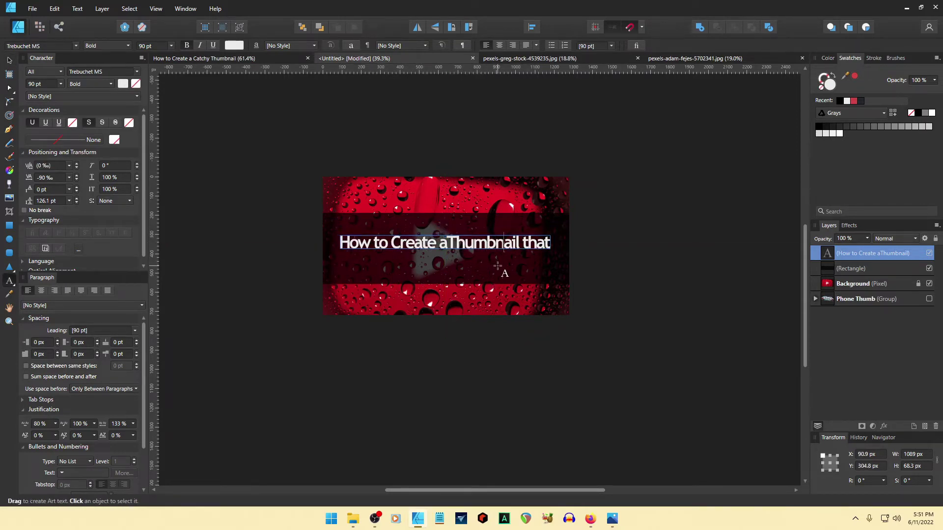
pyautogui.press('Right')
pyautogui.press('Right')
pyautogui.press('Right')
pyautogui.press('Right')
pyautogui.press('Right')
pyautogui.press('Right')
pyautogui.press('Right')
pyautogui.press('Right')
pyautogui.press('Return')
pyautogui.write('Sta')
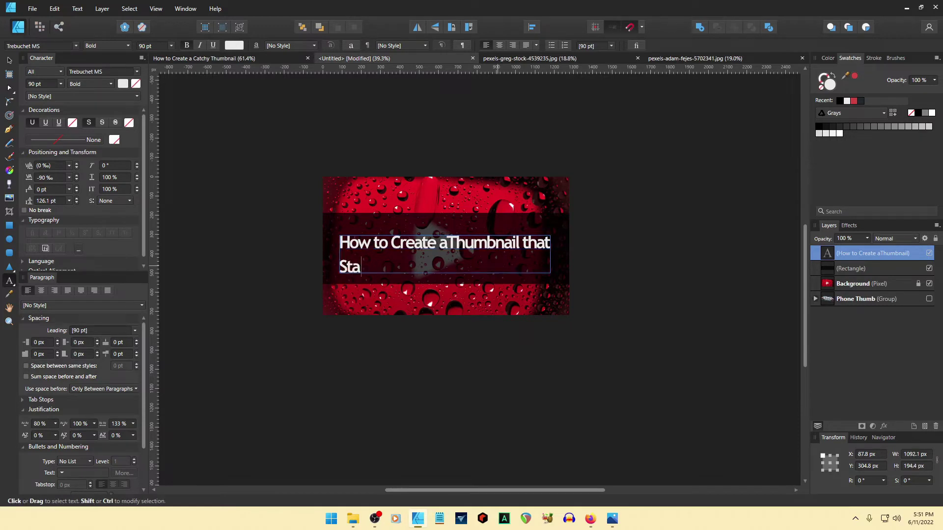
pyautogui.write('nds Out')
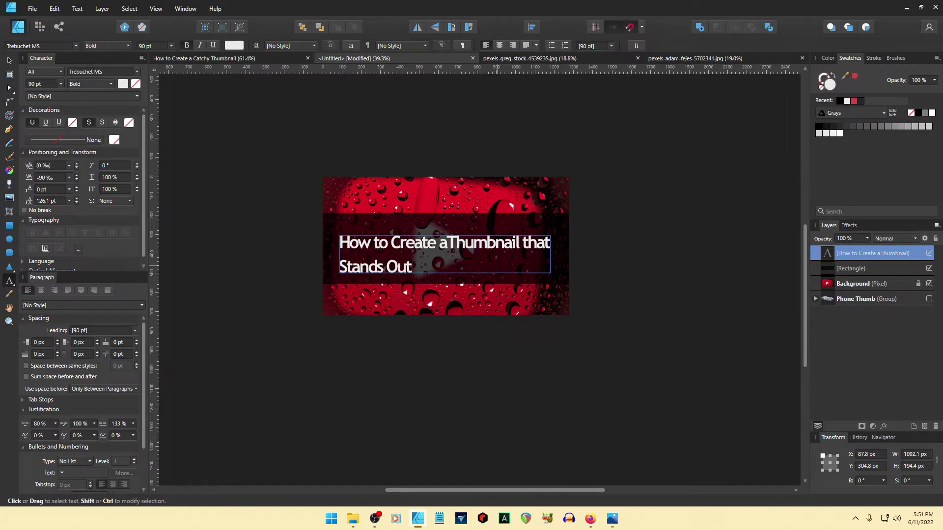
# Step: Replace the title's second line with "STANDS OUT" in capital letters
pyautogui.hotkey('ctrl', 'shift', 'Left')
pyautogui.hotkey('ctrl', 'shift', 'Left')
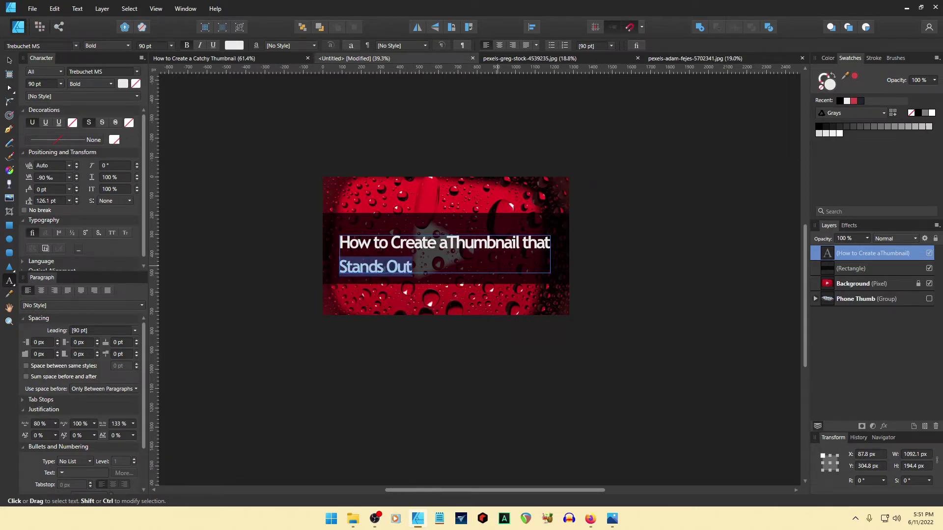
pyautogui.write('STANDS O')
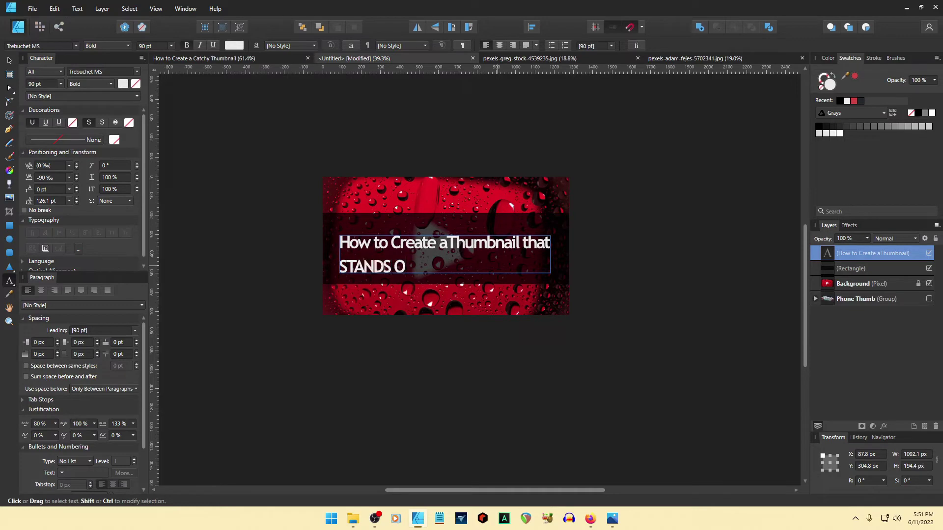
pyautogui.write('UT')
# Step: Apply All Caps to the whole title and turn it off again for the first line
pyautogui.hotkey('ctrl', 'a')
pyautogui.press('Escape')
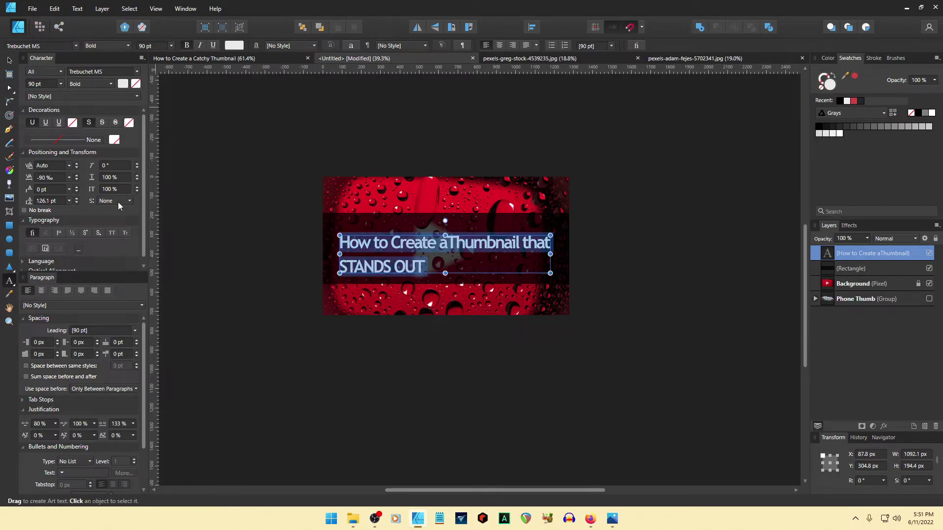
pyautogui.click(113, 233)
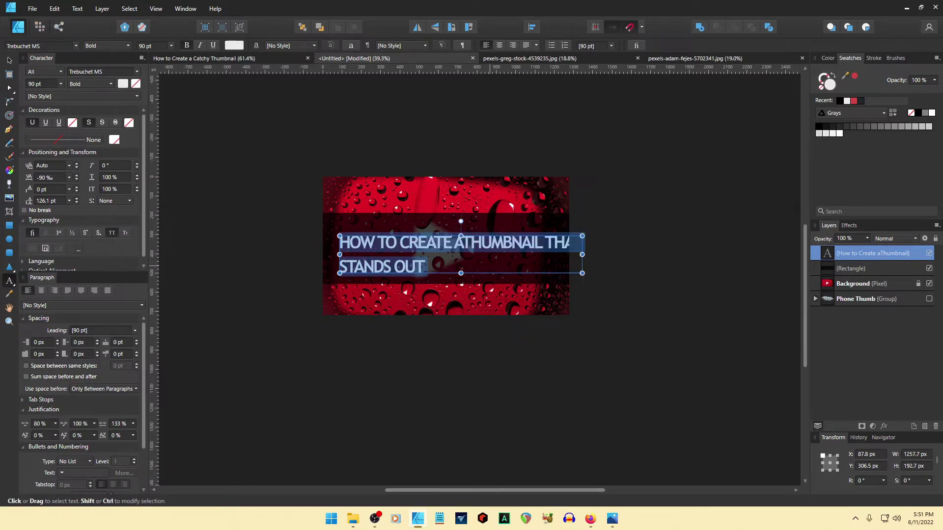
pyautogui.click(492, 245)
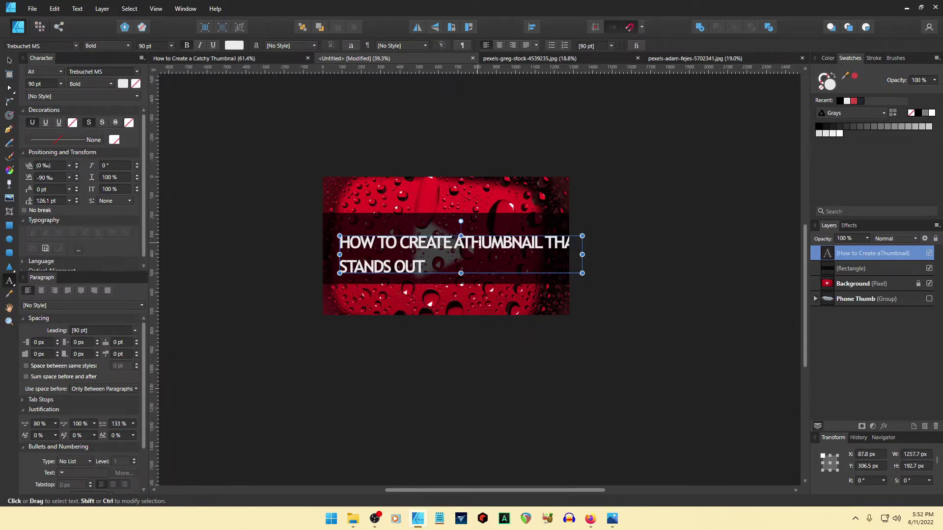
pyautogui.tripleClick(492, 243)
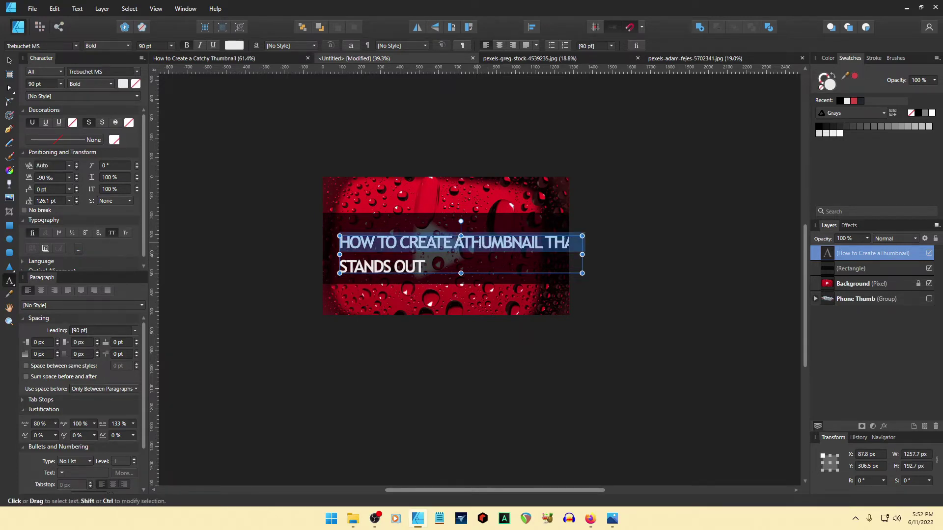
pyautogui.click(111, 234)
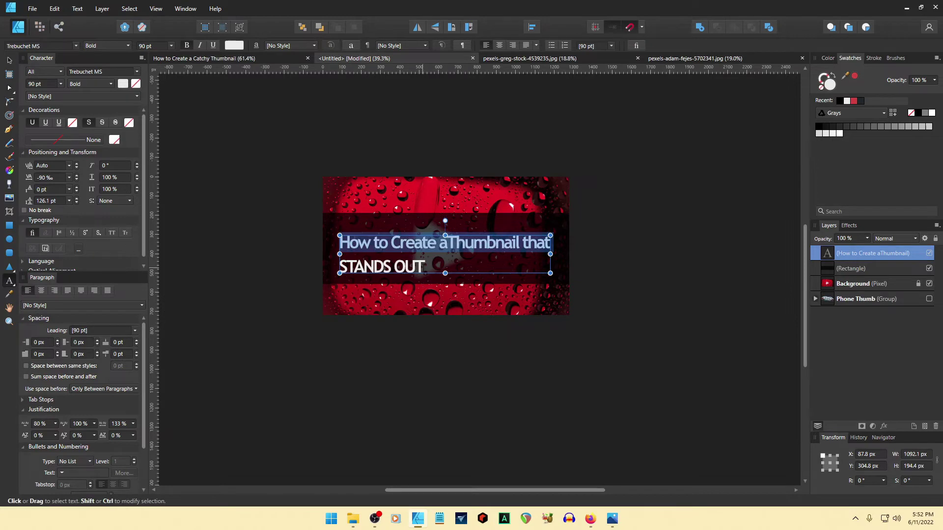
# Step: Centre-align both lines of the title text
pyautogui.click(425, 267)
pyautogui.hotkey('ctrl', 'a')
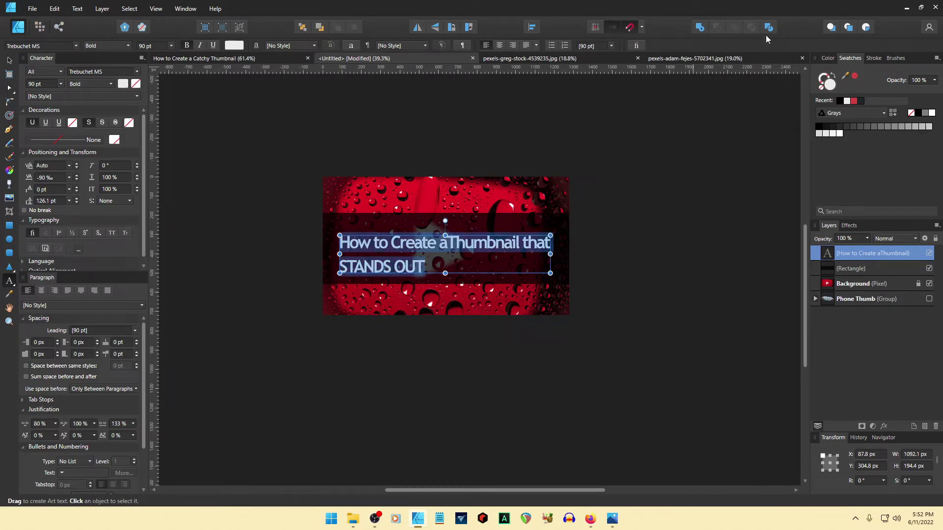
pyautogui.click(499, 45)
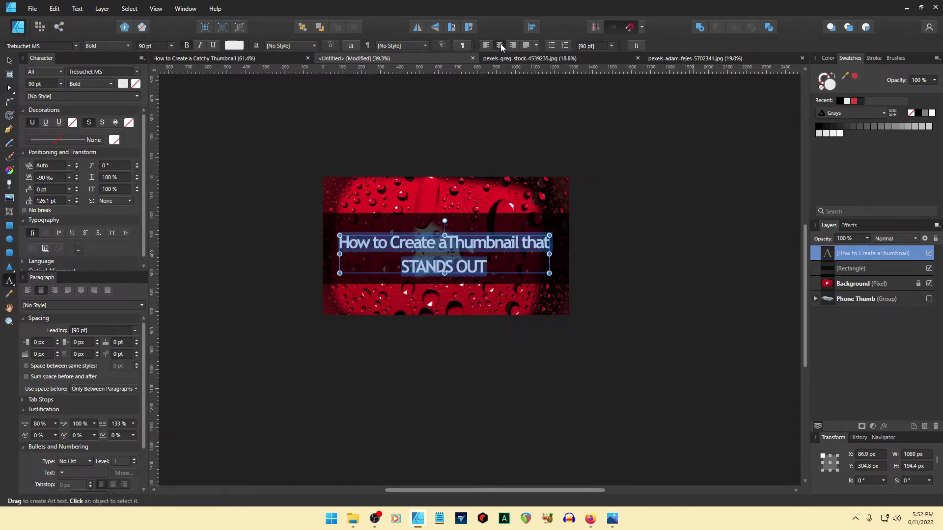
# Step: Enlarge the "STANDS OUT" line to about 142 pt and deselect the title
pyautogui.doubleClick(427, 267)
pyautogui.click(428, 266)
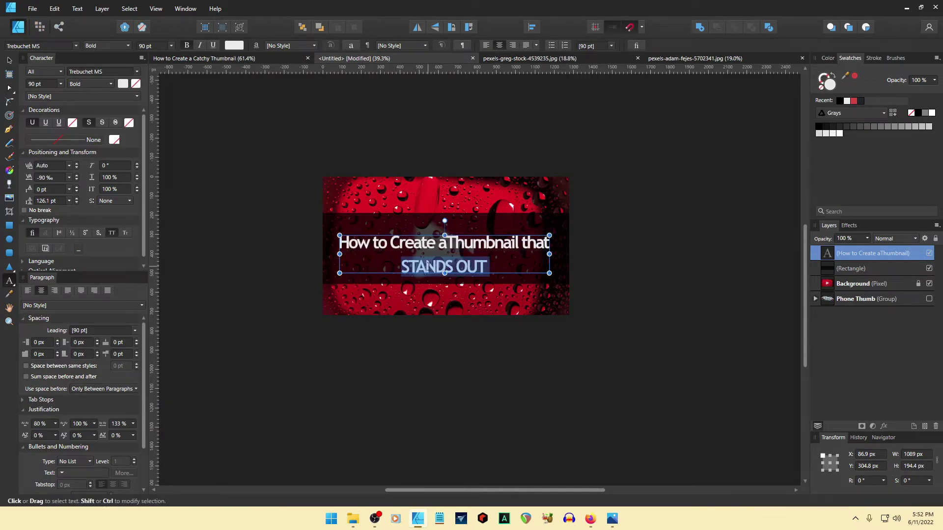
pyautogui.click(48, 83)
pyautogui.scroll(20, 48, 83)
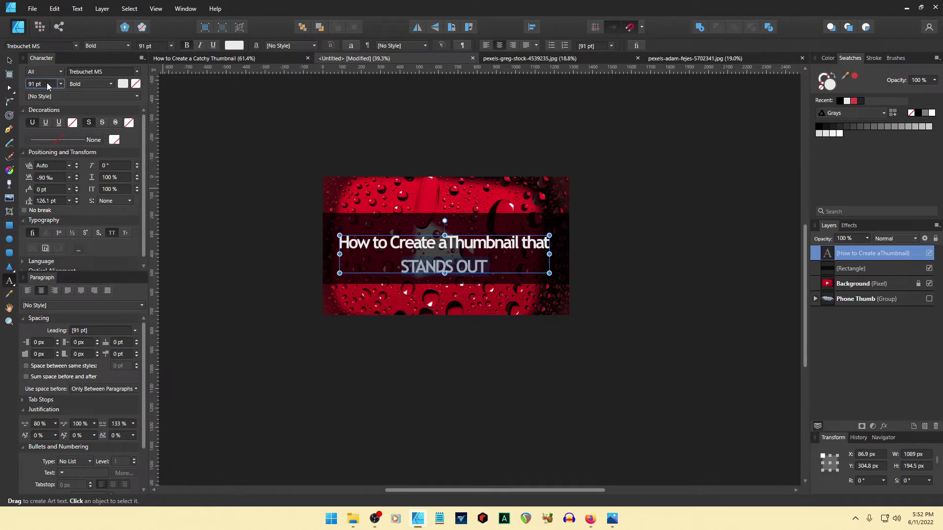
pyautogui.scroll(15, 48, 84)
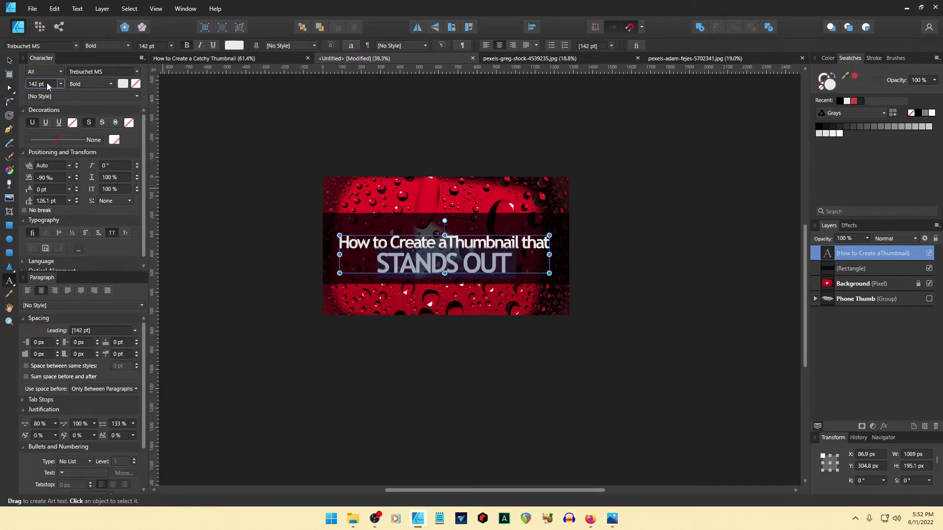
pyautogui.scroll(1, 48, 86)
pyautogui.click(9, 62)
pyautogui.click(629, 294)
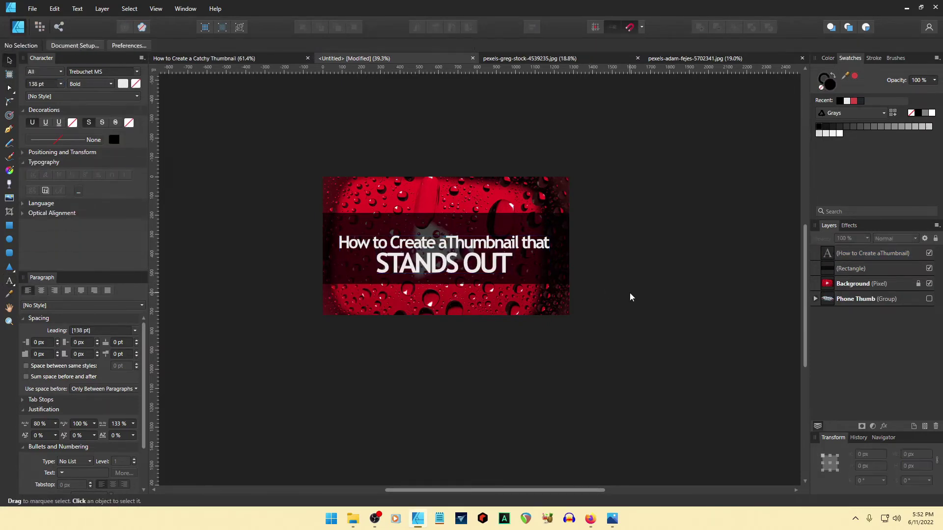
# Step: Move the dark rectangle and the title together down 90 px, to Y 278.5 px, towards the thumbnail's lower edge
pyautogui.click(535, 268)
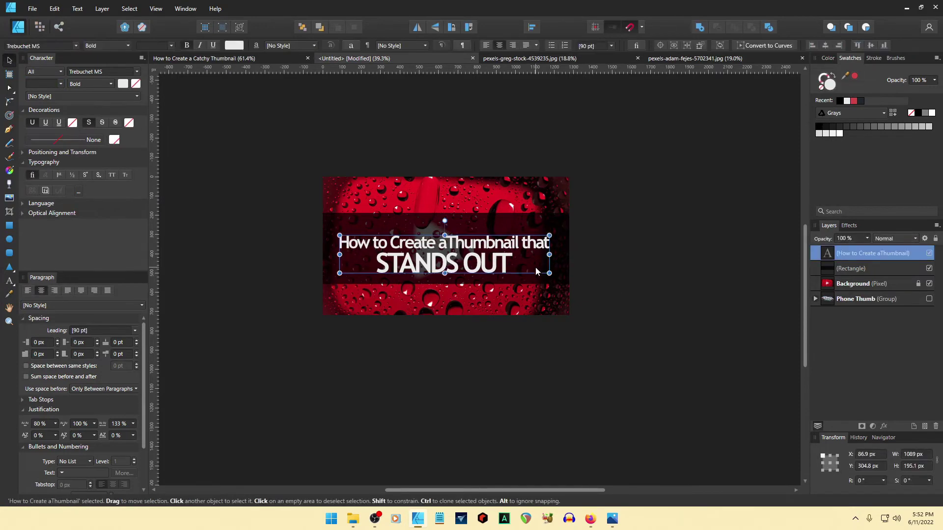
pyautogui.click(852, 268)
pyautogui.keyDown('shift'); pyautogui.click(452, 264); pyautogui.keyUp('shift')
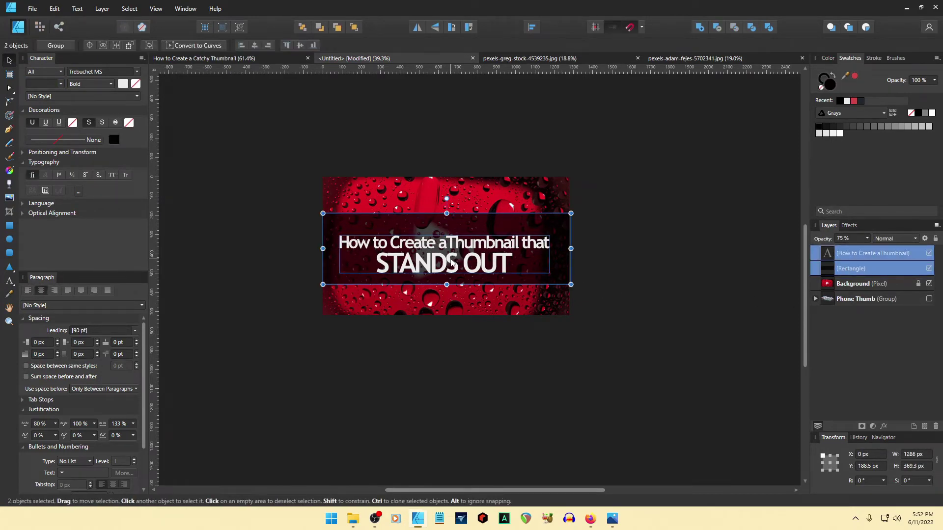
pyautogui.press('Down')
pyautogui.press('Down')
pyautogui.press('Down')
pyautogui.press('Down')
pyautogui.press('Down')
pyautogui.press('Down')
pyautogui.press('Down')
pyautogui.press('Down')
pyautogui.press('Down')
pyautogui.press('Down')
pyautogui.press('Down')
pyautogui.press('Down')
pyautogui.press('Down')
pyautogui.press('Down')
pyautogui.press('Down')
pyautogui.press('Down')
pyautogui.press('Down')
pyautogui.press('Down')
pyautogui.press('Down')
pyautogui.press('Down')
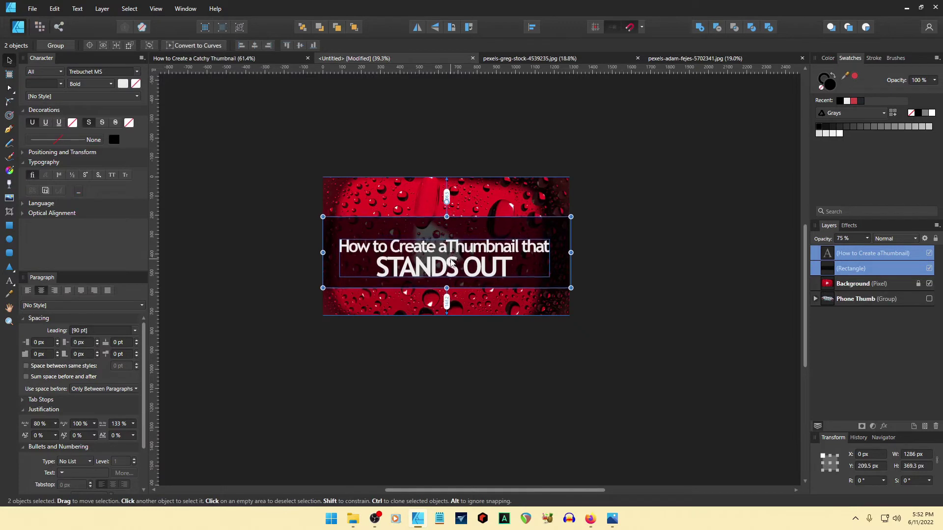
pyautogui.press('Down')
pyautogui.press('Down')
pyautogui.press('Down')
pyautogui.press('Down')
pyautogui.press('Down')
pyautogui.press('Down')
pyautogui.press('Down')
pyautogui.press('Down')
pyautogui.press('Down')
pyautogui.press('Down')
pyautogui.press('Down')
pyautogui.press('Down')
pyautogui.press('Down')
pyautogui.press('Down')
pyautogui.press('Down')
pyautogui.press('Down')
pyautogui.press('Down')
pyautogui.press('Down')
pyautogui.press('Down')
pyautogui.press('Down')
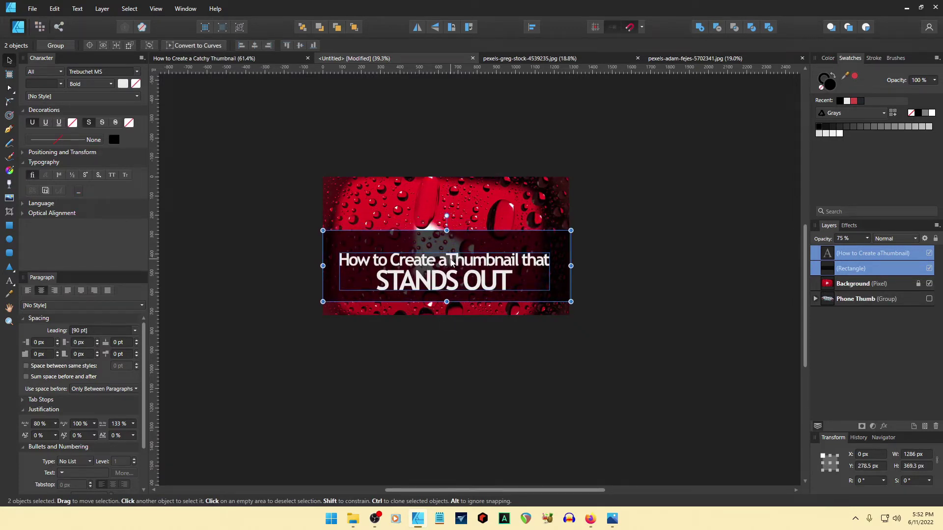
# Step: Unlock the Background photo layer, move it up 90 px to Y -132.1 px and deselect it
pyautogui.click(860, 285)
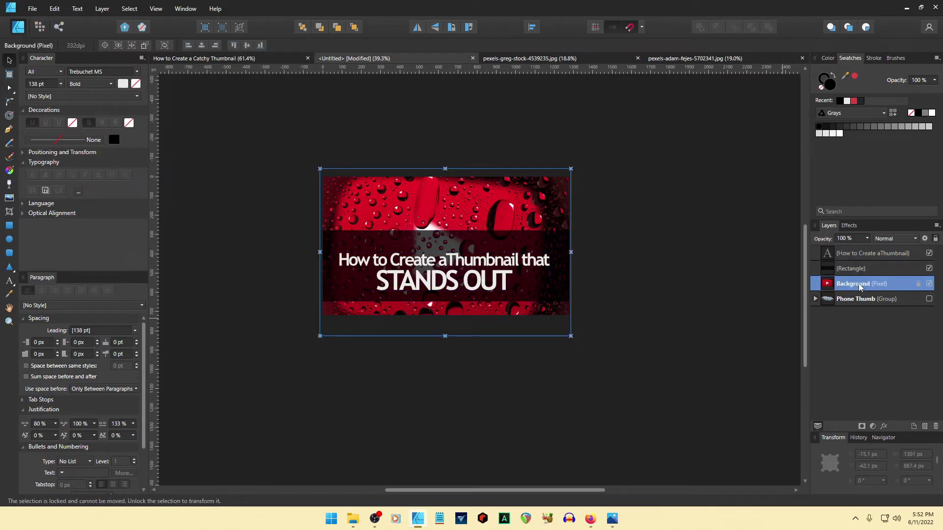
pyautogui.click(918, 285)
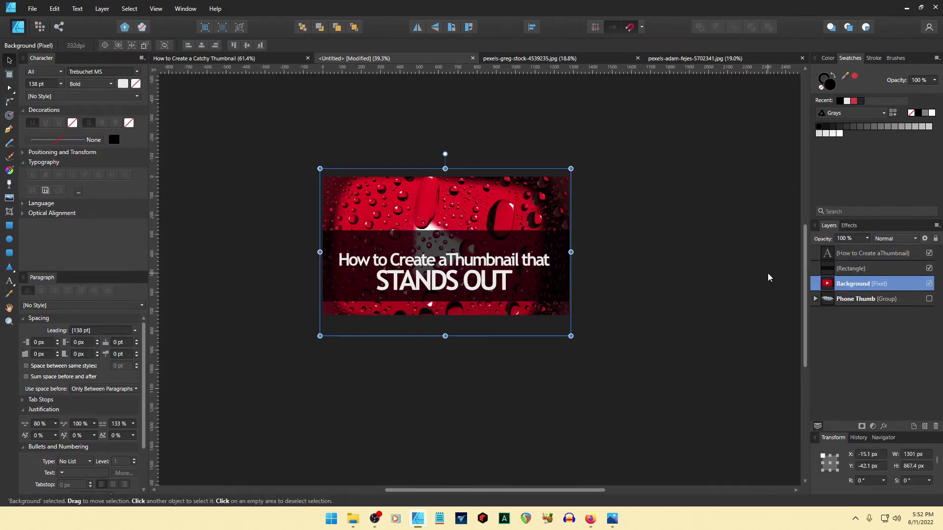
pyautogui.hotkey('shift', 'Up')
pyautogui.hotkey('shift', 'Up')
pyautogui.hotkey('shift', 'Up')
pyautogui.hotkey('shift', 'Up')
pyautogui.hotkey('shift', 'Up')
pyautogui.hotkey('shift', 'Up')
pyautogui.hotkey('shift', 'Up')
pyautogui.hotkey('shift', 'Up')
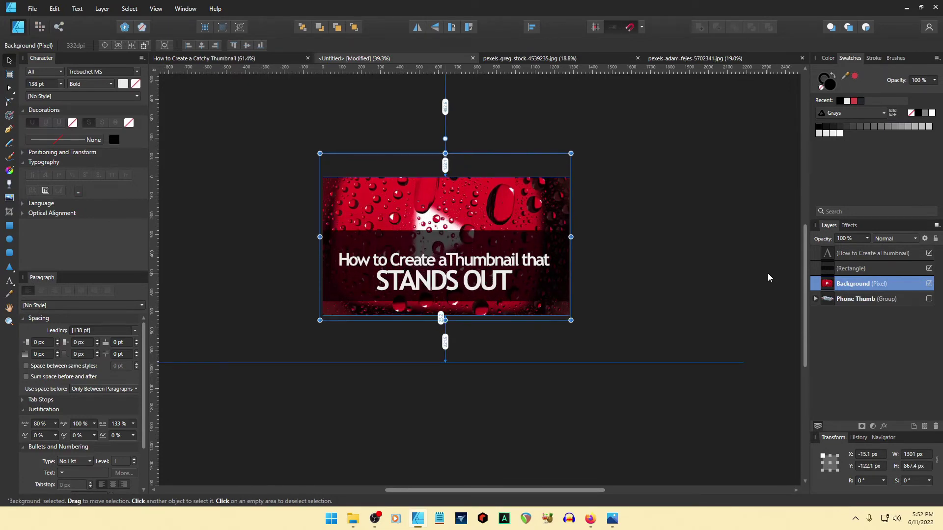
pyautogui.hotkey('shift', 'Up')
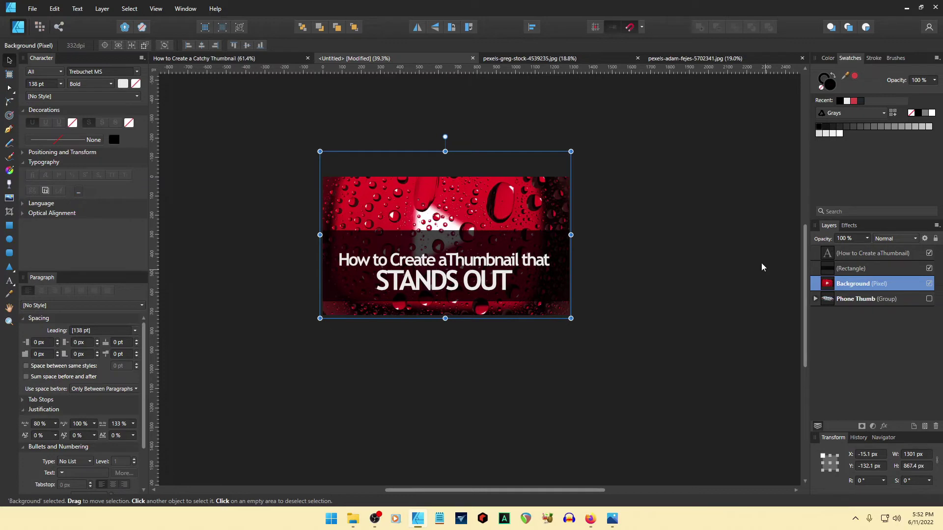
pyautogui.click(742, 258)
# Step: Extend the dark rectangle to the thumbnail's bottom edge, lower its top edge closer to the title, and select the title text
pyautogui.click(841, 268)
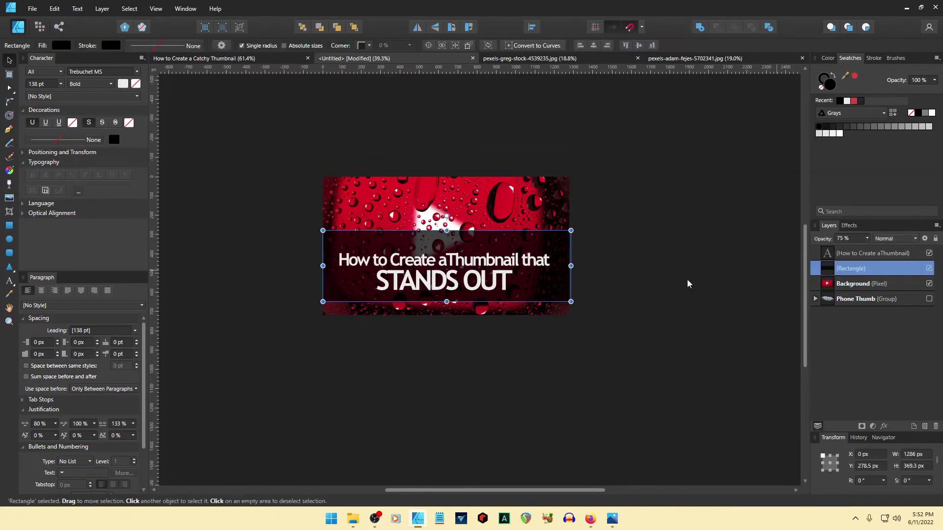
pyautogui.moveTo(446, 301); pyautogui.dragTo(447, 316)
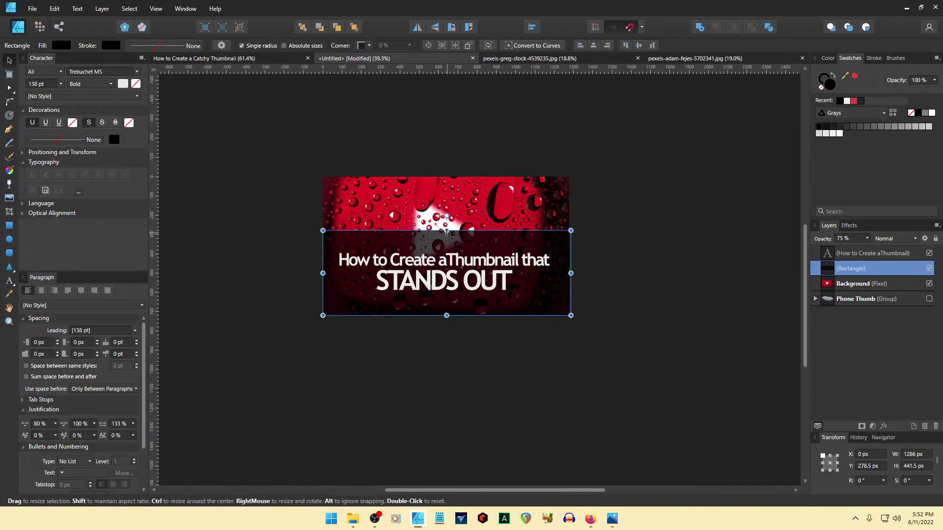
pyautogui.moveTo(446, 232); pyautogui.dragTo(447, 242)
pyautogui.click(456, 287)
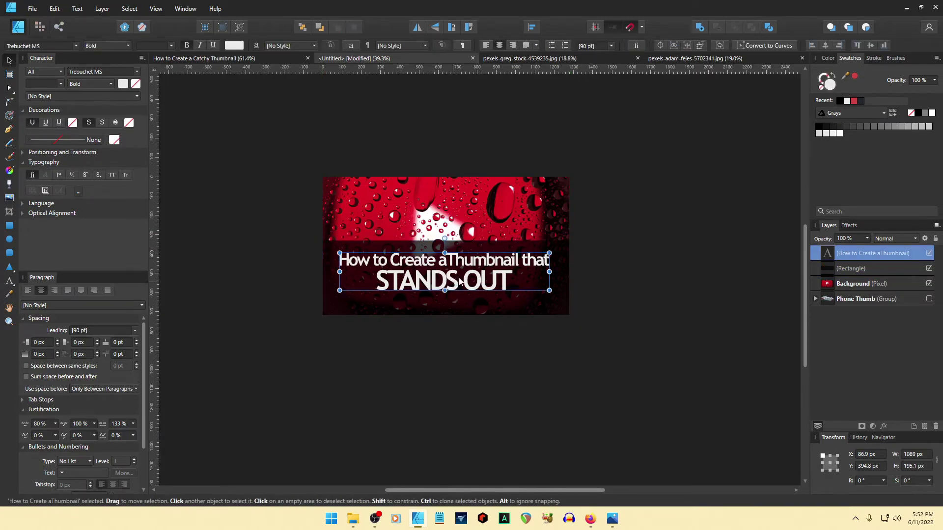
# Step: Center the title horizontally on the thumbnail and enlarge it proportionally to about 1212 px wide
pyautogui.click(826, 45)
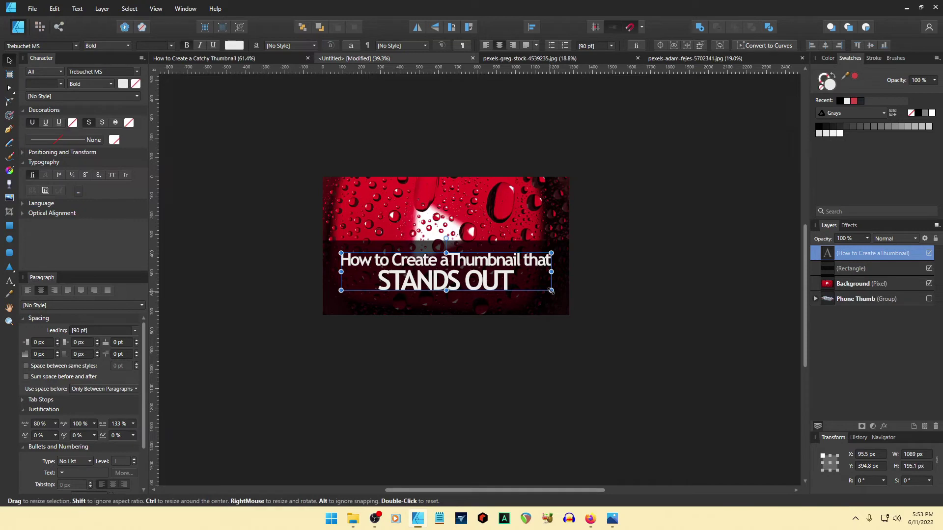
pyautogui.moveTo(550, 290)
pyautogui.mouseDown()
pyautogui.moveTo(595, 294)
pyautogui.moveTo(560, 292)
pyautogui.mouseUp()
pyautogui.moveTo(341, 292); pyautogui.dragTo(331, 298)
# Step: Select the title's first line, "How to Create aThumbnail that", and set its horizontal scale to 80%
pyautogui.doubleClick(472, 281)
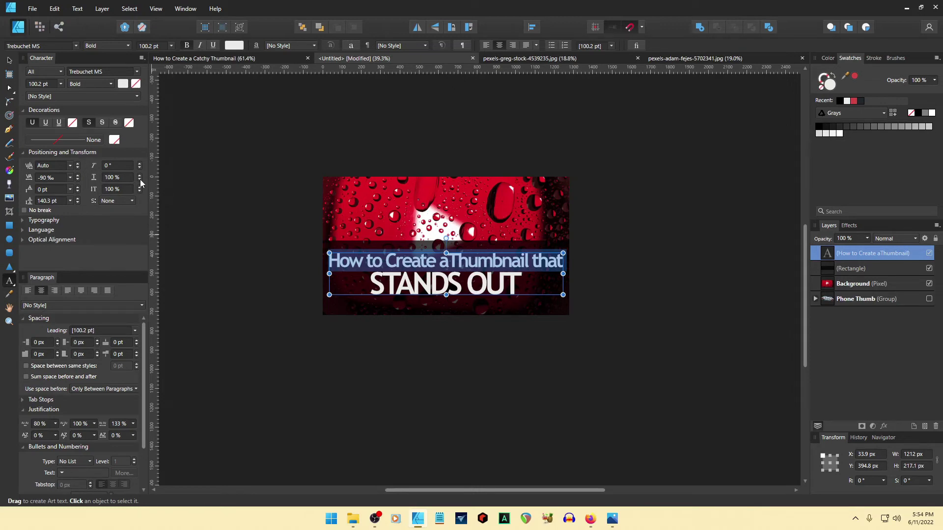
pyautogui.moveTo(140, 179); pyautogui.dragTo(140, 178)
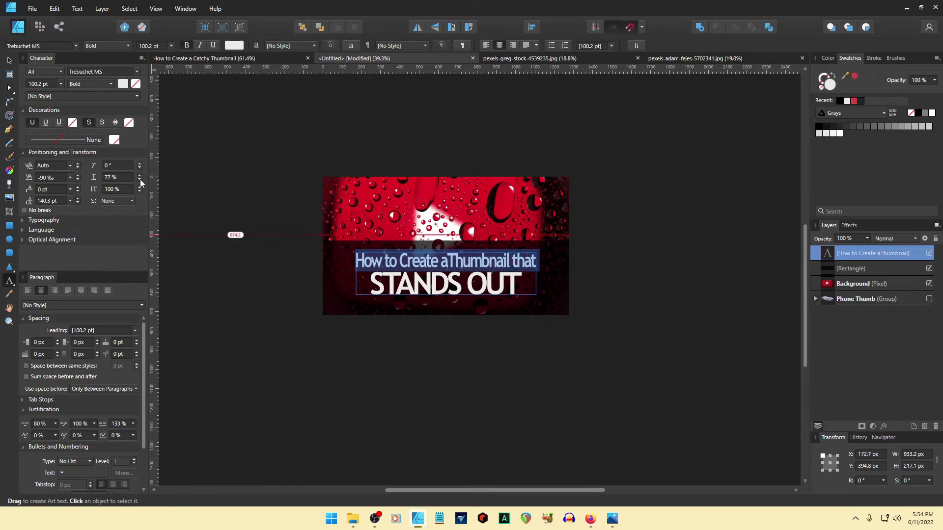
pyautogui.click(140, 175)
pyautogui.click(140, 176)
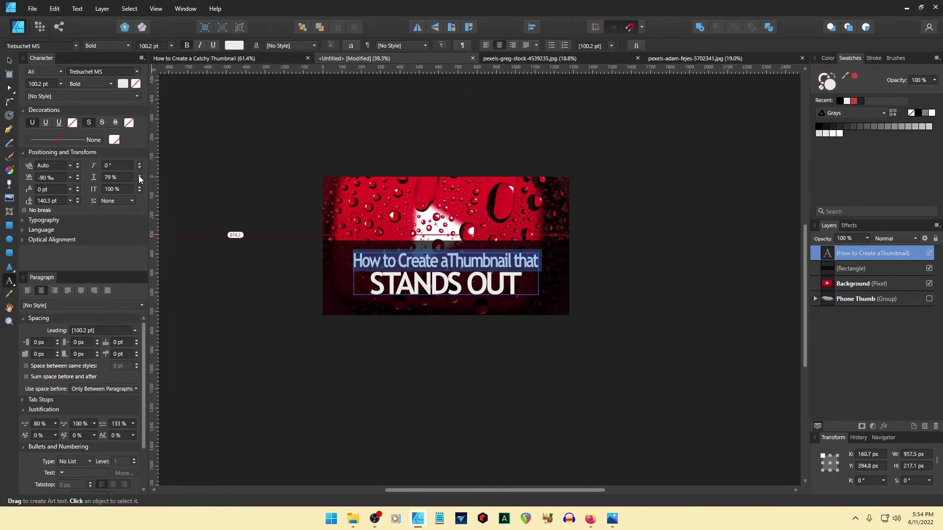
pyautogui.click(140, 175)
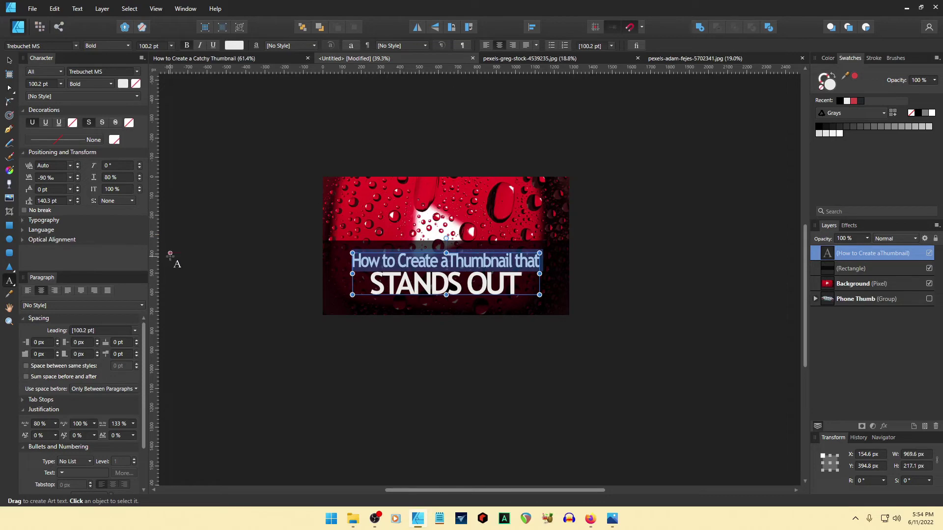
# Step: Select the "STANDS OUT" line and loosen its tracking to -32‰
pyautogui.click(449, 281)
pyautogui.tripleClick(450, 281)
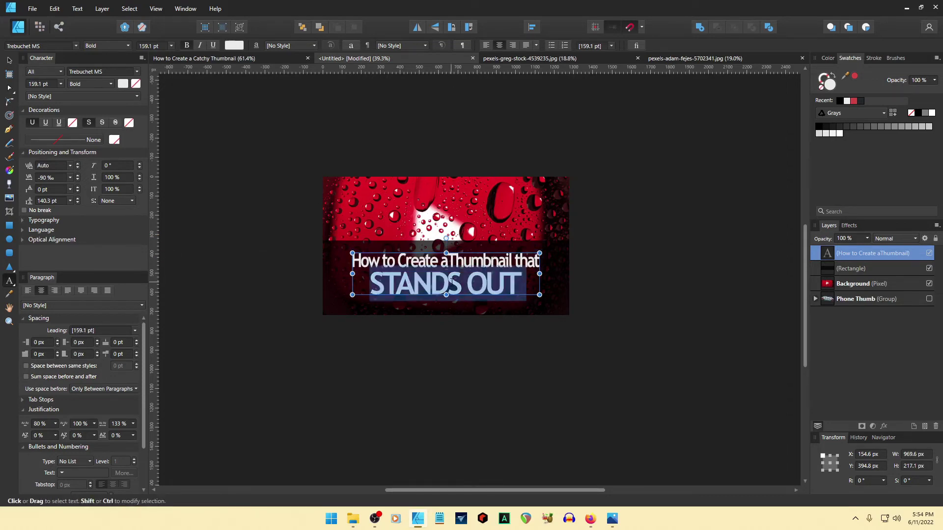
pyautogui.click(78, 175)
pyautogui.click(78, 175)
pyautogui.click(78, 175)
pyautogui.click(78, 175)
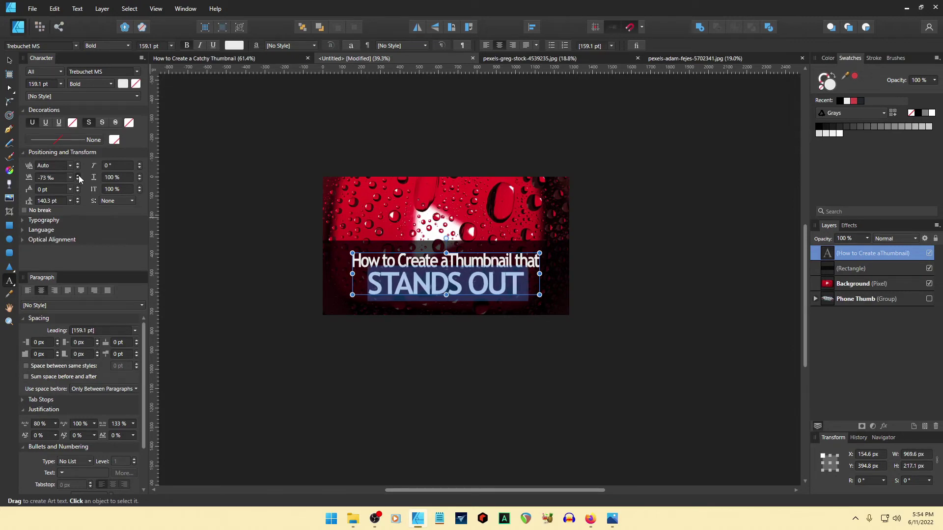
pyautogui.click(78, 175)
pyautogui.click(78, 175)
pyautogui.click(78, 176)
pyautogui.click(78, 175)
pyautogui.click(78, 175)
pyautogui.click(78, 175)
pyautogui.click(78, 176)
pyautogui.click(78, 175)
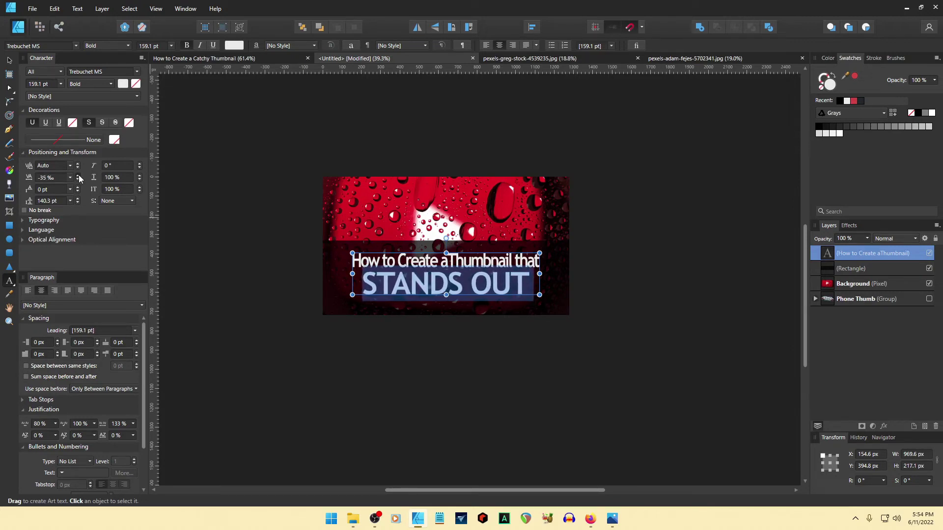
pyautogui.click(78, 176)
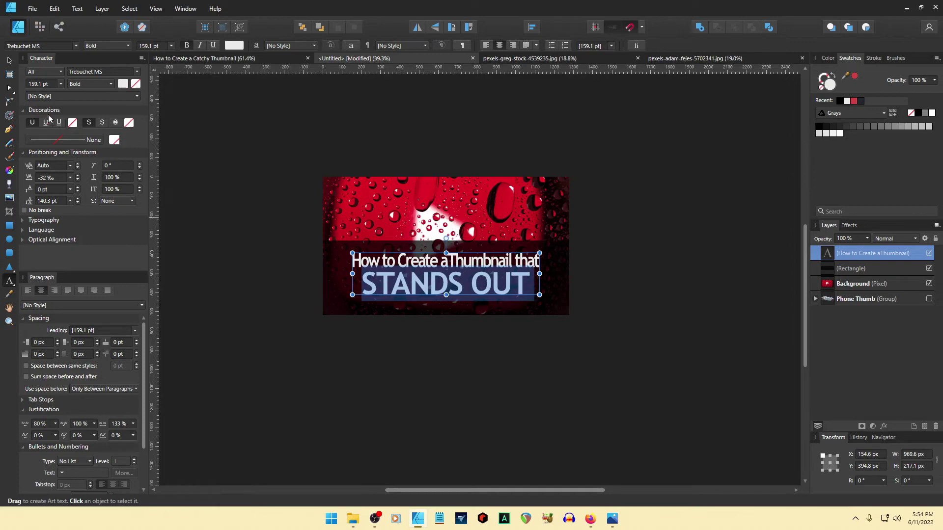
# Step: Enlarge the "STANDS OUT" line to 176 pt and set its leading override to 153.3 pt
pyautogui.scroll(1, 56, 87)
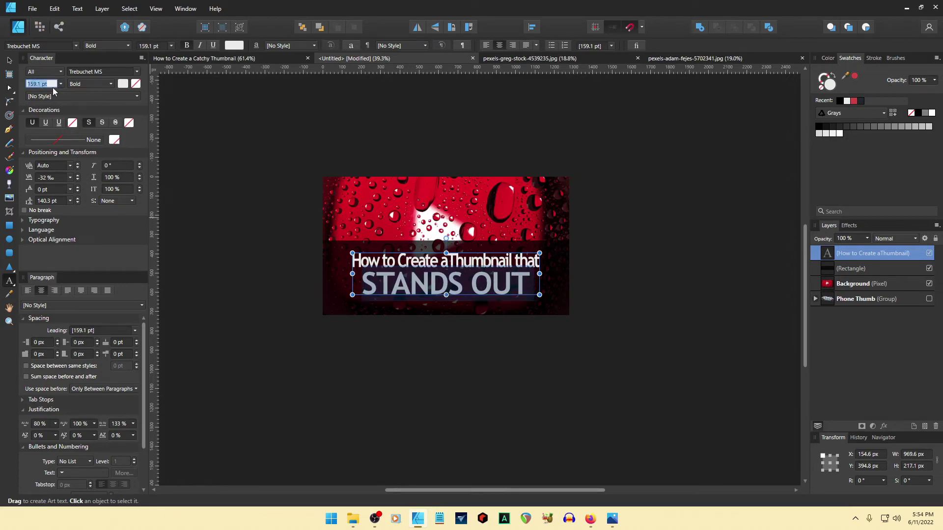
pyautogui.scroll(10, 52, 87)
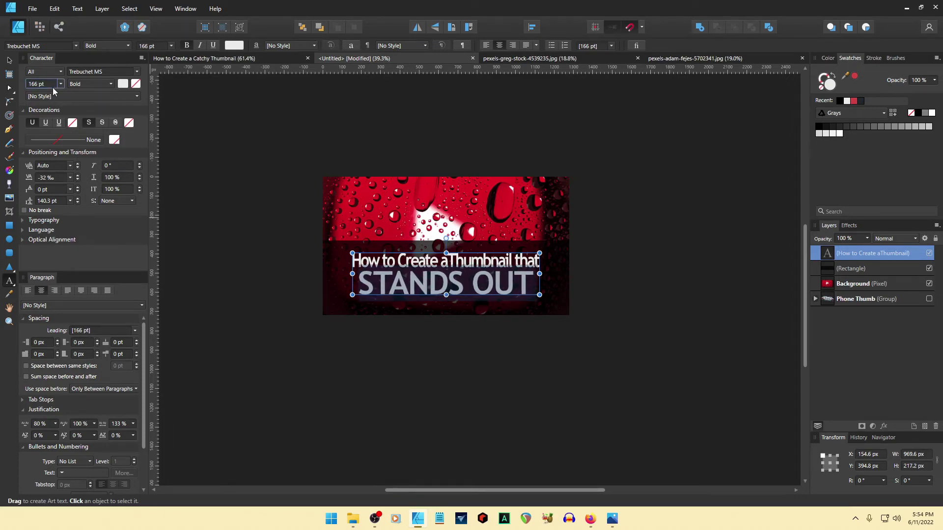
pyautogui.scroll(5, 52, 88)
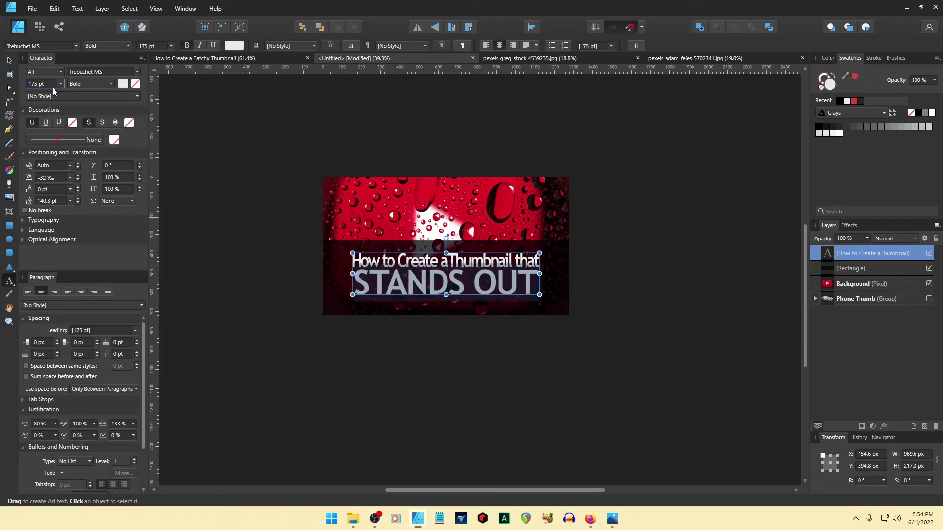
pyautogui.scroll(1, 52, 88)
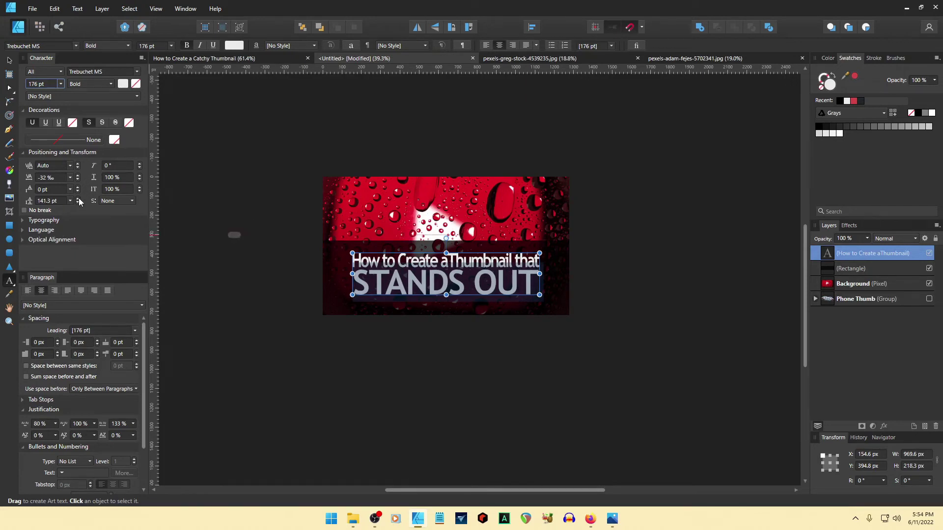
pyautogui.scroll(8, 79, 202)
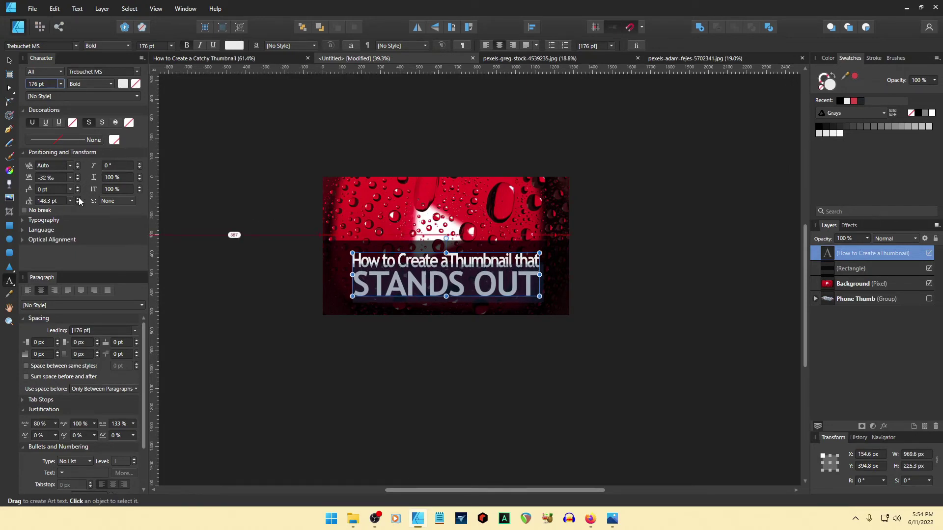
pyautogui.scroll(4, 79, 201)
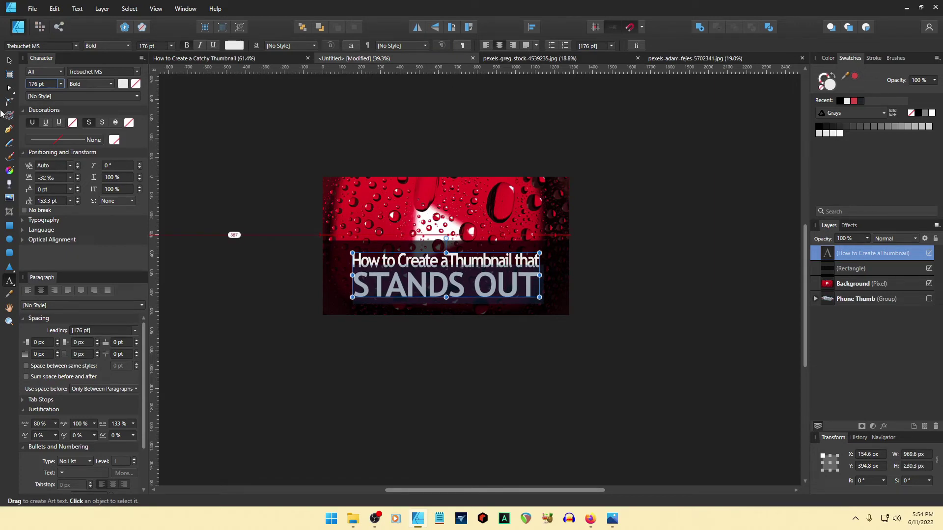
# Step: Move the title up in the dark band to Y 360 px and keep it horizontally centered at X 155.2 px
pyautogui.click(9, 60)
pyautogui.moveTo(442, 275); pyautogui.dragTo(442, 277)
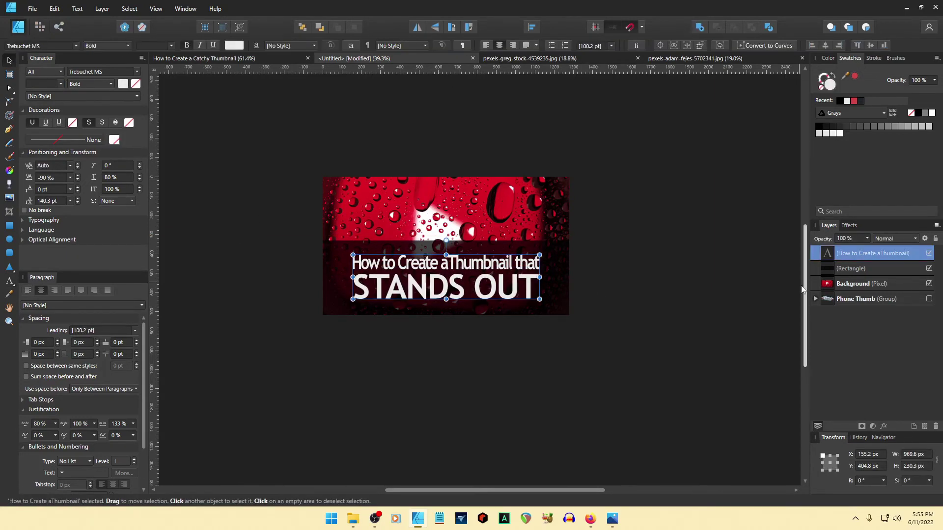
pyautogui.hotkey('shift', 'Up')
pyautogui.hotkey('shift', 'Up')
pyautogui.hotkey('shift', 'Up')
pyautogui.hotkey('shift', 'Up')
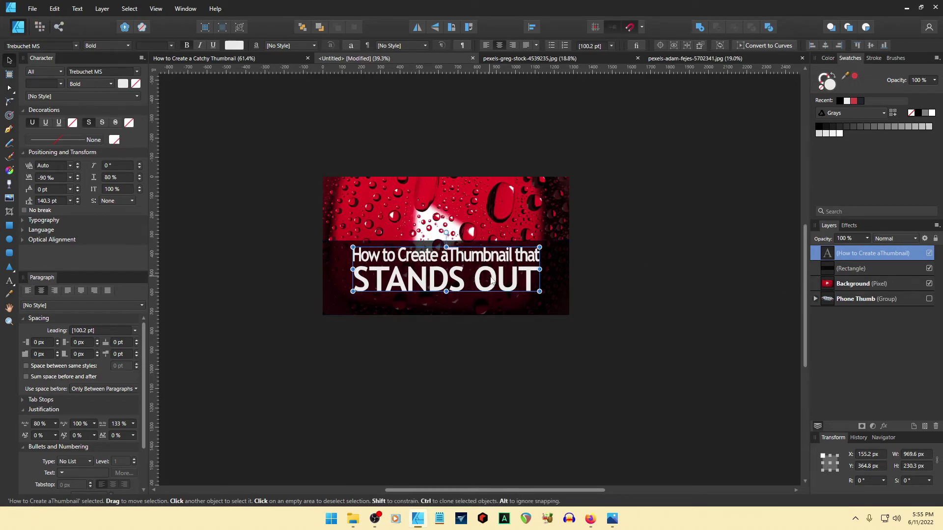
pyautogui.moveTo(495, 277); pyautogui.dragTo(485, 276)
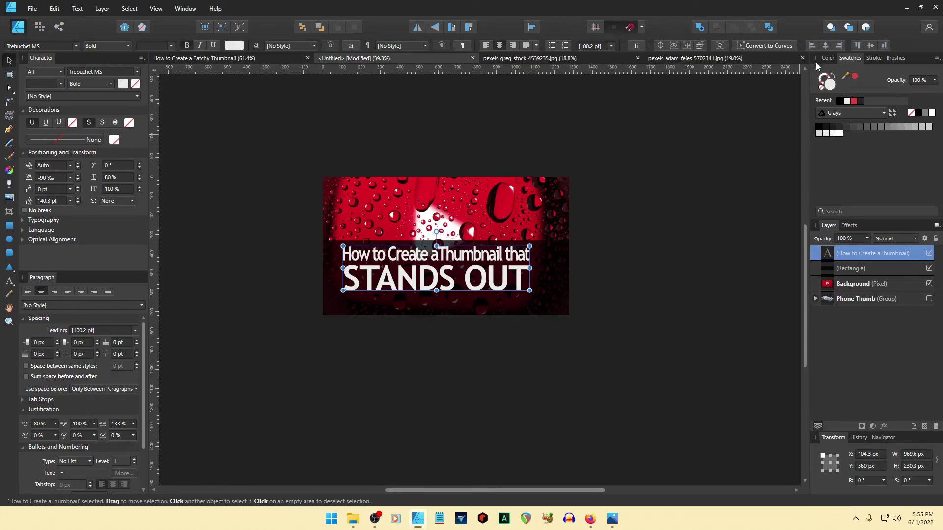
pyautogui.hotkey('ctrl', 'z')
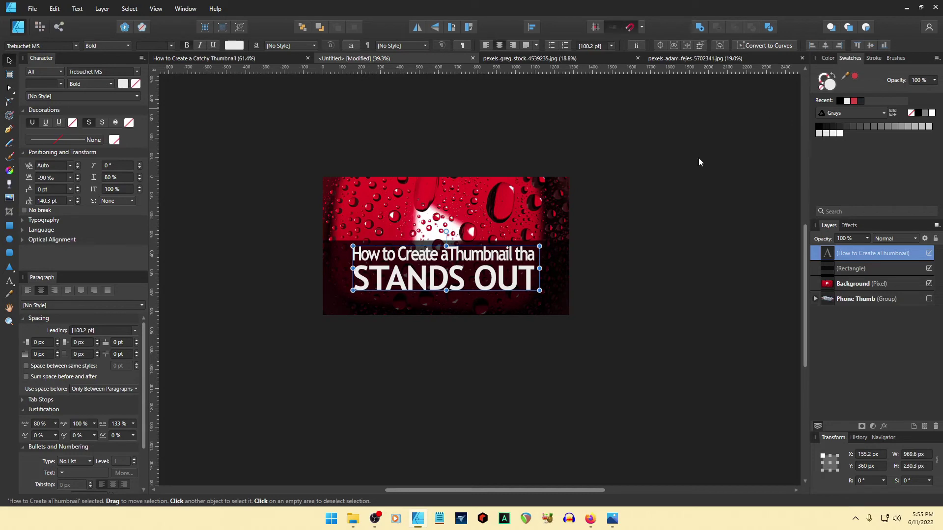
# Step: Move the title down 49 px to Y 409 px within the dark band
pyautogui.hotkey('shift', 'Down')
pyautogui.hotkey('shift', 'Down')
pyautogui.hotkey('shift', 'Down')
pyautogui.hotkey('shift', 'Down')
pyautogui.hotkey('shift', 'Down')
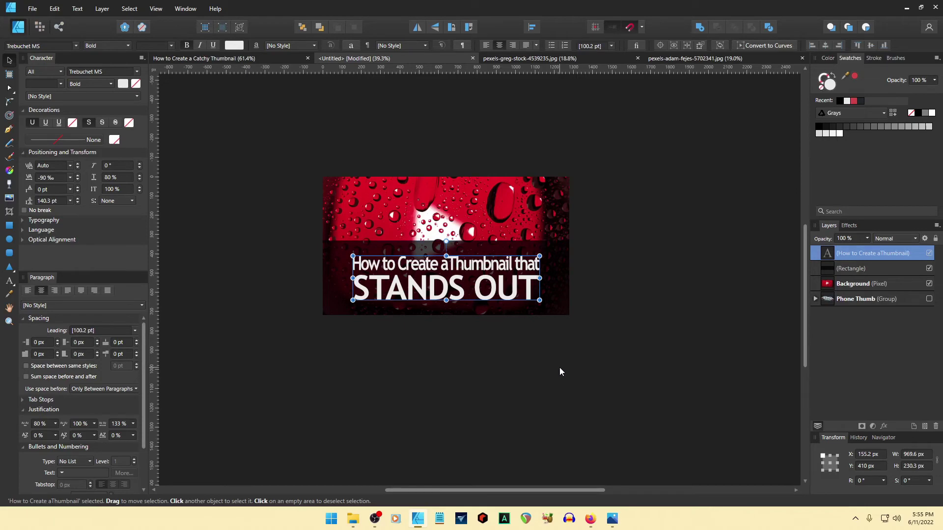
pyautogui.press('Up')
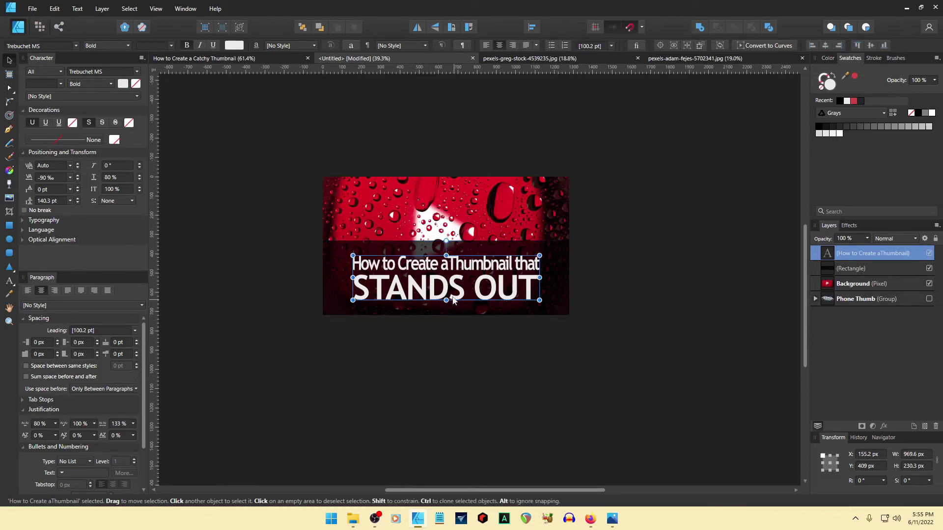
# Step: Select the title's first line and enlarge it to 120 pt
pyautogui.doubleClick(456, 265)
pyautogui.tripleClick(457, 265)
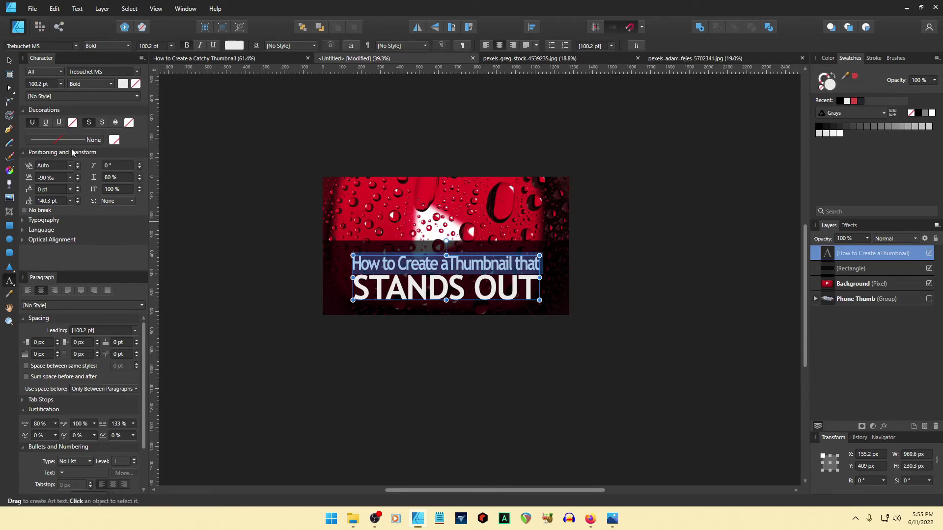
pyautogui.click(53, 84)
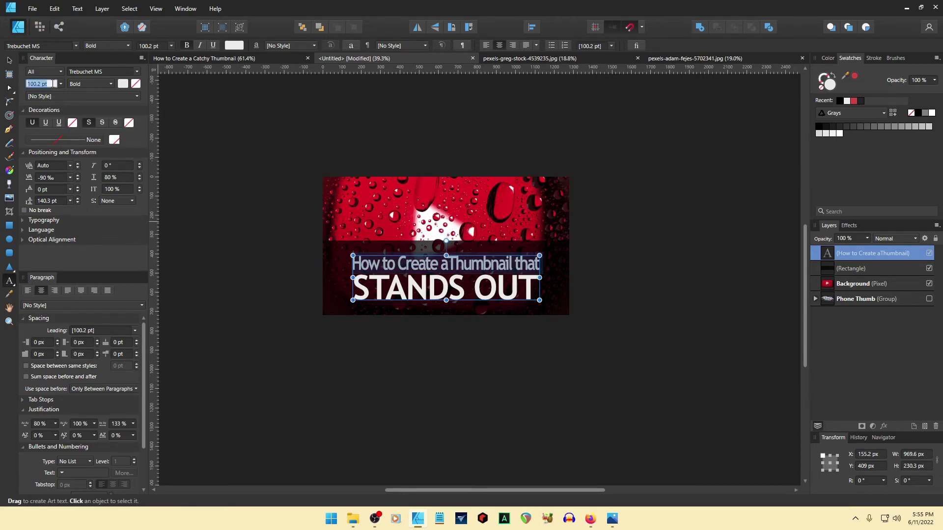
pyautogui.scroll(9, 53, 83)
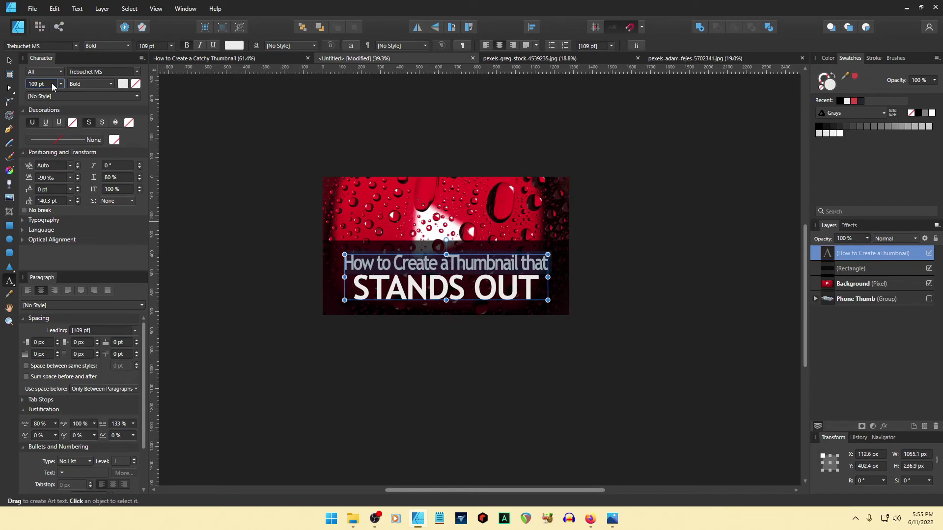
pyautogui.scroll(6, 51, 83)
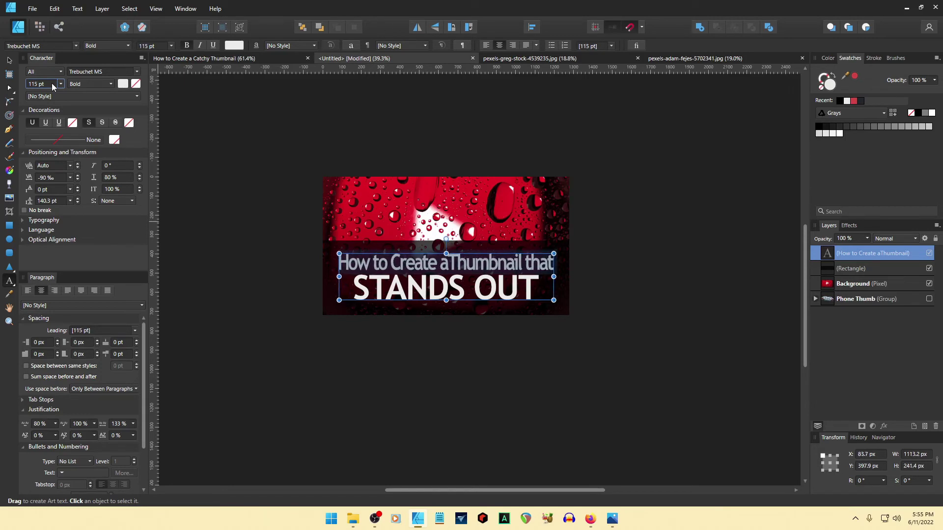
pyautogui.scroll(1, 51, 84)
pyautogui.scroll(1, 51, 84)
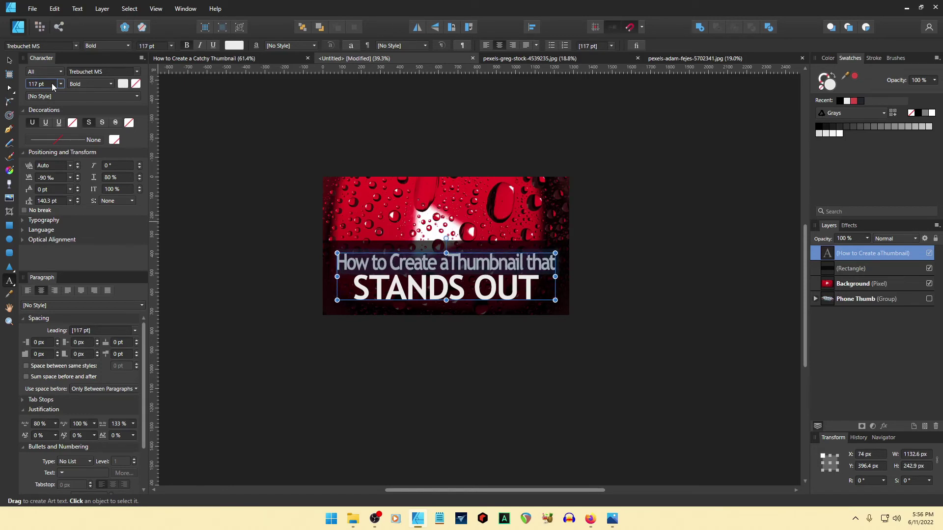
pyautogui.scroll(-1, 51, 84)
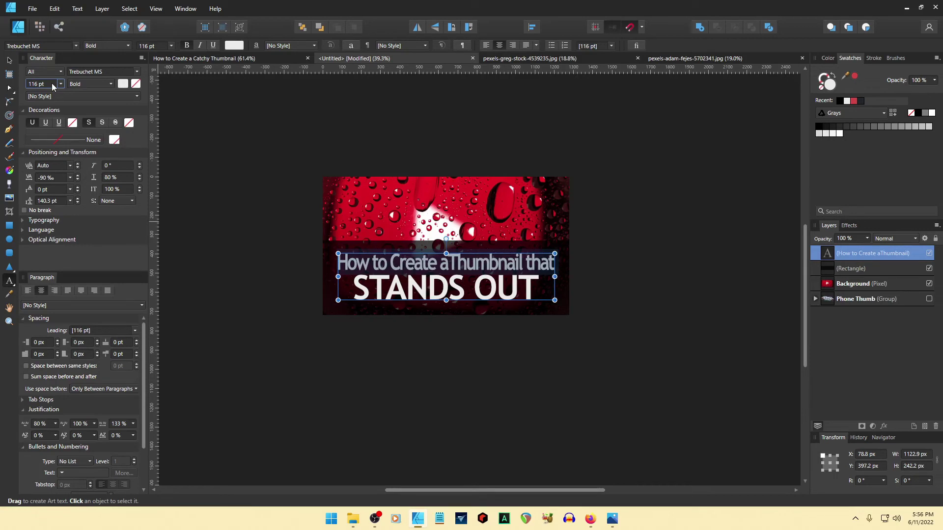
pyautogui.scroll(1, 52, 84)
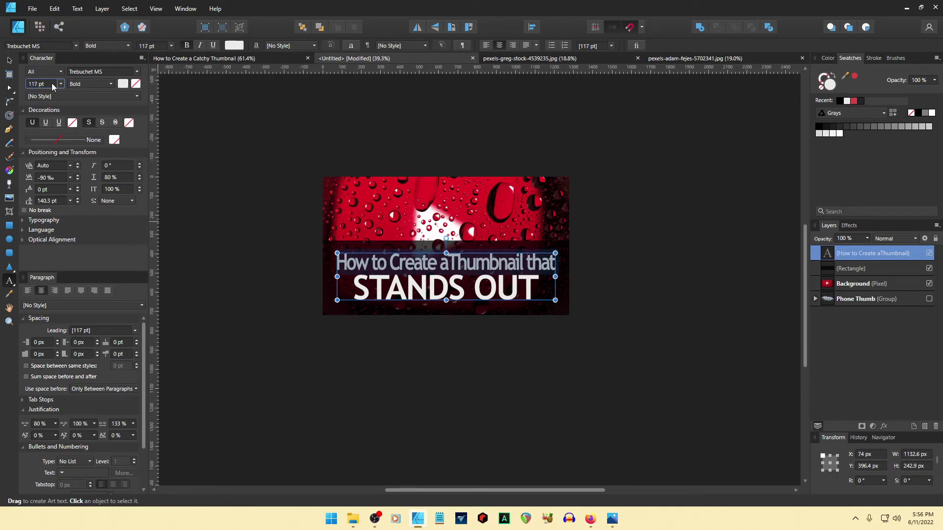
pyautogui.scroll(3, 51, 83)
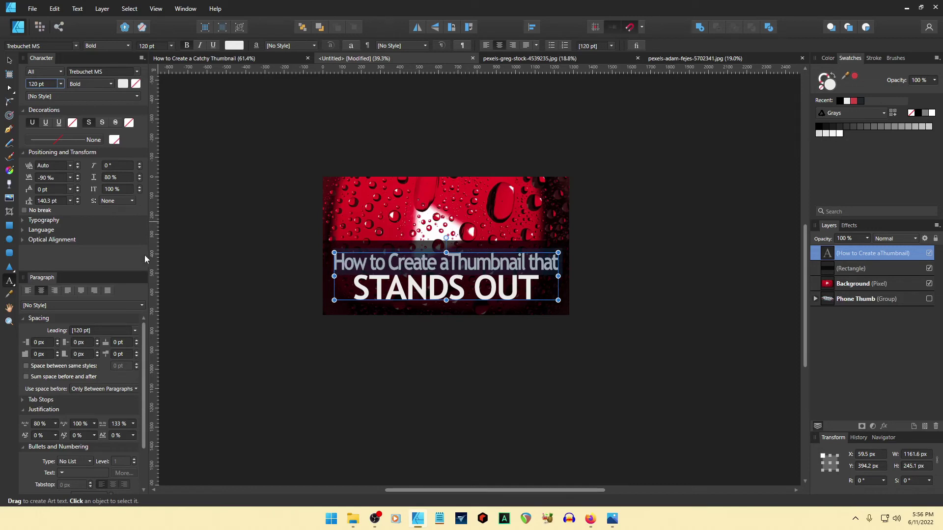
# Step: Set the leading override of the whole title to 162.3 pt and deselect it
pyautogui.click(9, 61)
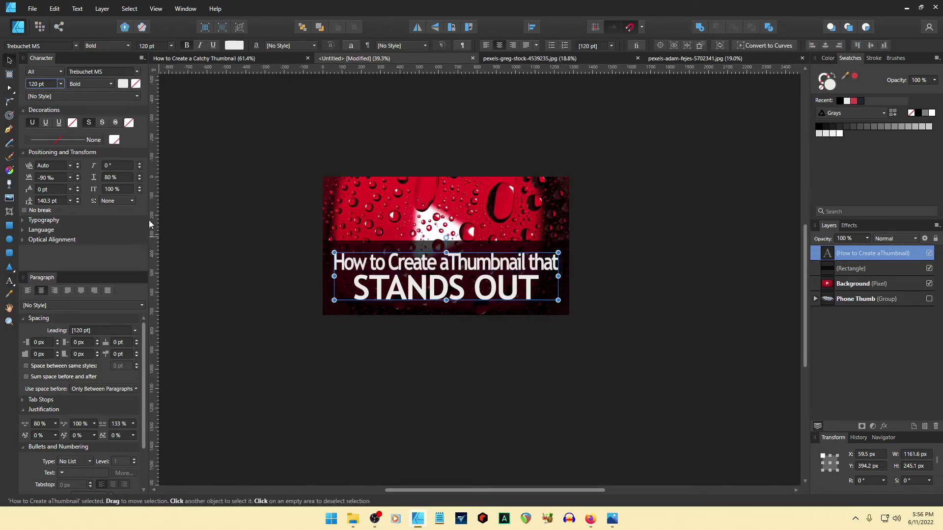
pyautogui.click(77, 199)
pyautogui.click(77, 199)
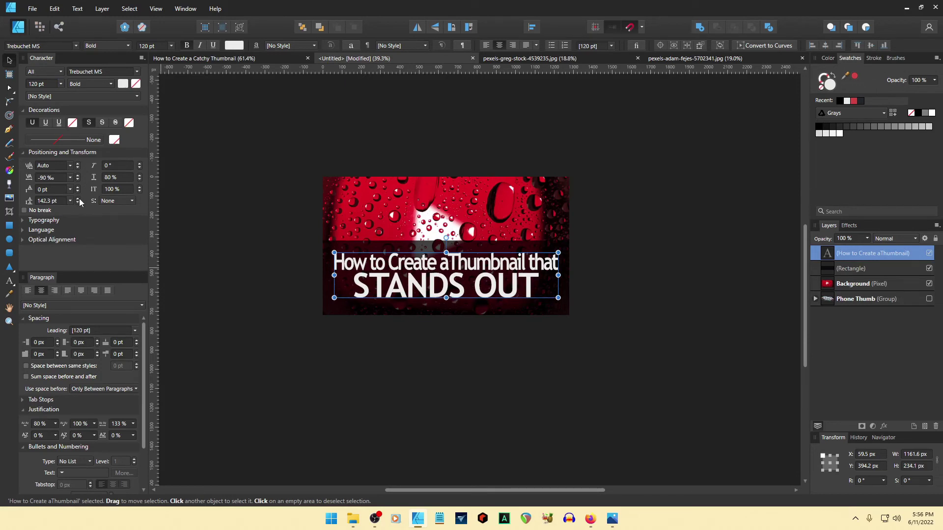
pyautogui.moveTo(78, 199); pyautogui.dragTo(78, 199)
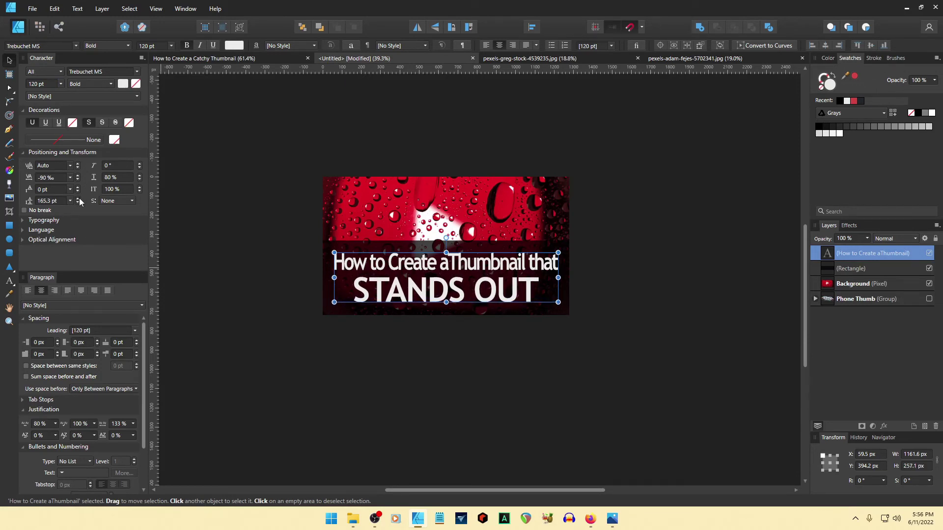
pyautogui.click(79, 202)
pyautogui.click(79, 202)
pyautogui.click(79, 202)
pyautogui.click(223, 270)
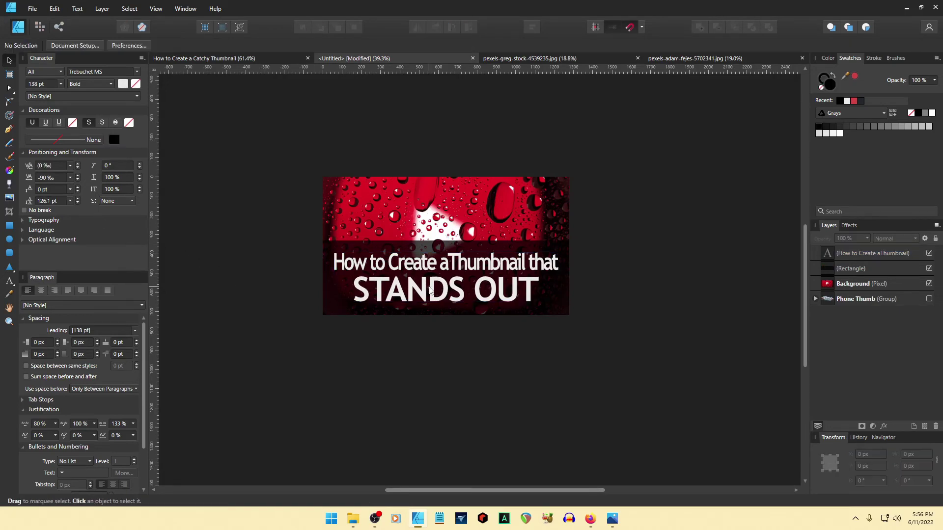
# Step: Select the title and nudge it up 2 px to Y 392.2 px
pyautogui.click(439, 295)
pyautogui.press('Up')
pyautogui.press('Up')
pyautogui.press('Up')
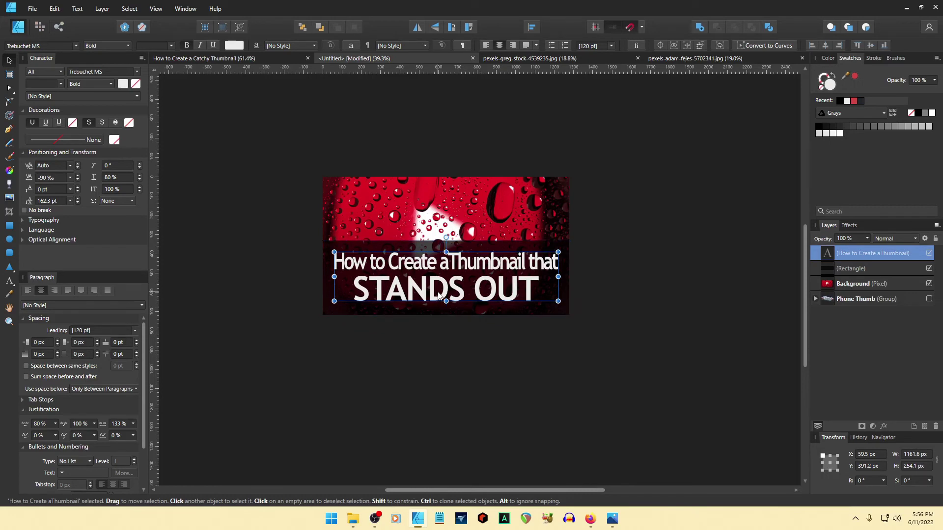
pyautogui.press('Down')
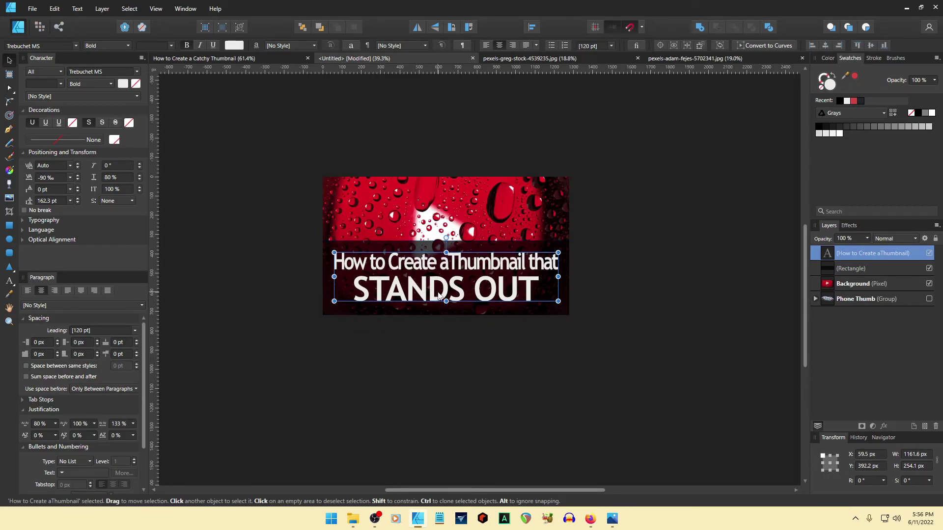
# Step: Select the dark band and lower its upper edge to Y 360 px, making it 360 px high
pyautogui.click(640, 317)
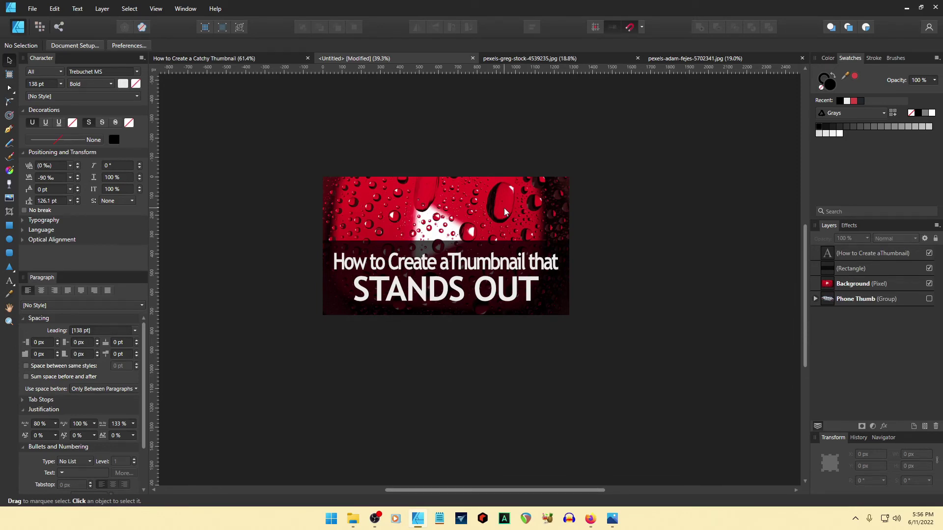
pyautogui.click(482, 245)
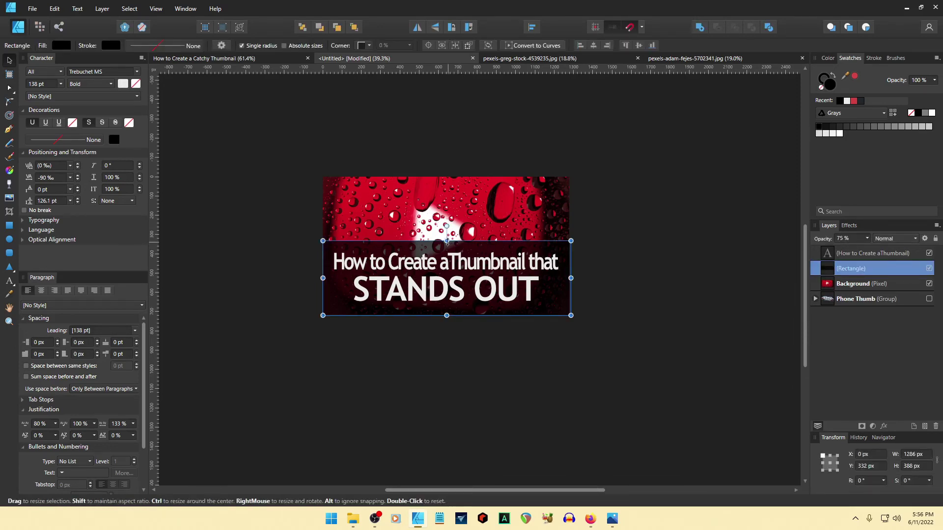
pyautogui.moveTo(447, 243); pyautogui.dragTo(447, 246)
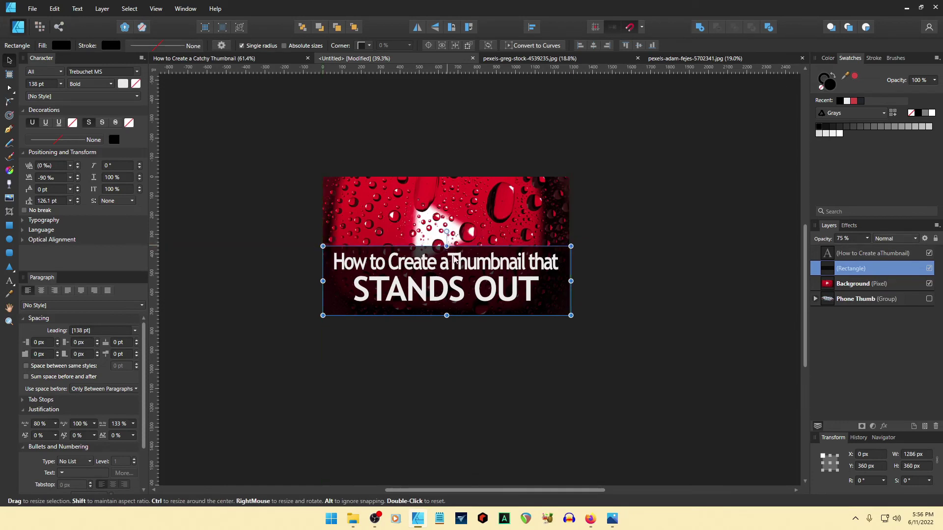
# Step: Move the two-line title down 14 px to Y 406.2 px within the dark band and deselect it
pyautogui.click(467, 296)
pyautogui.moveTo(466, 296); pyautogui.dragTo(467, 298)
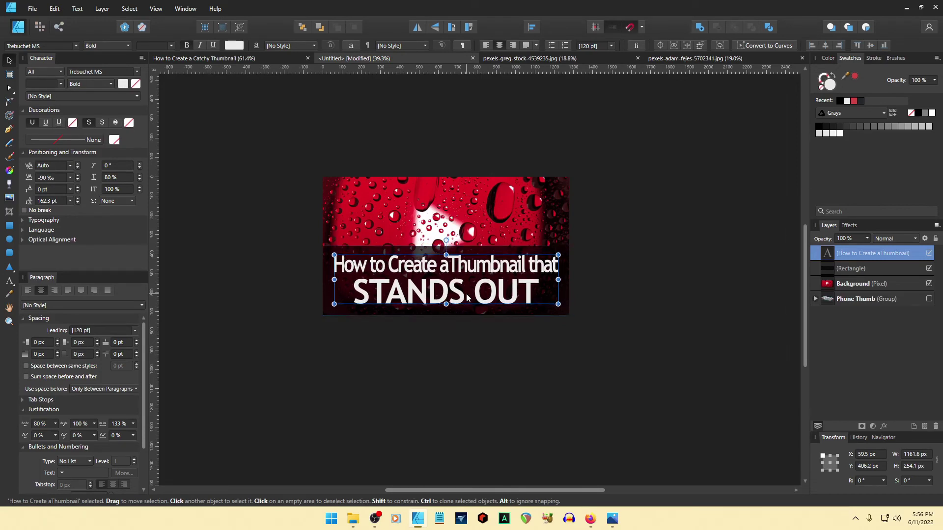
pyautogui.click(652, 275)
# Step: Examine the whole thumbnail at greatly reduced sizes to judge how readable the title and image are
pyautogui.scroll(-4, 652, 275)
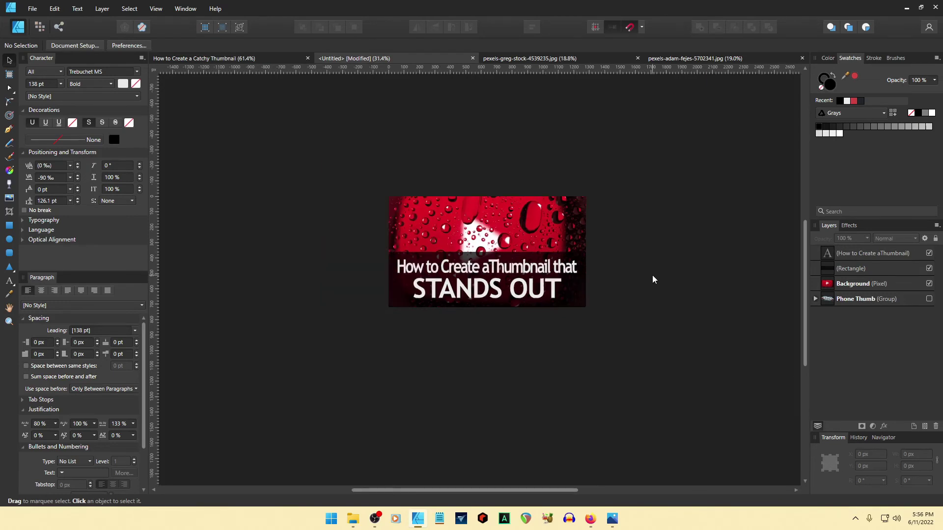
pyautogui.scroll(-1, 652, 279)
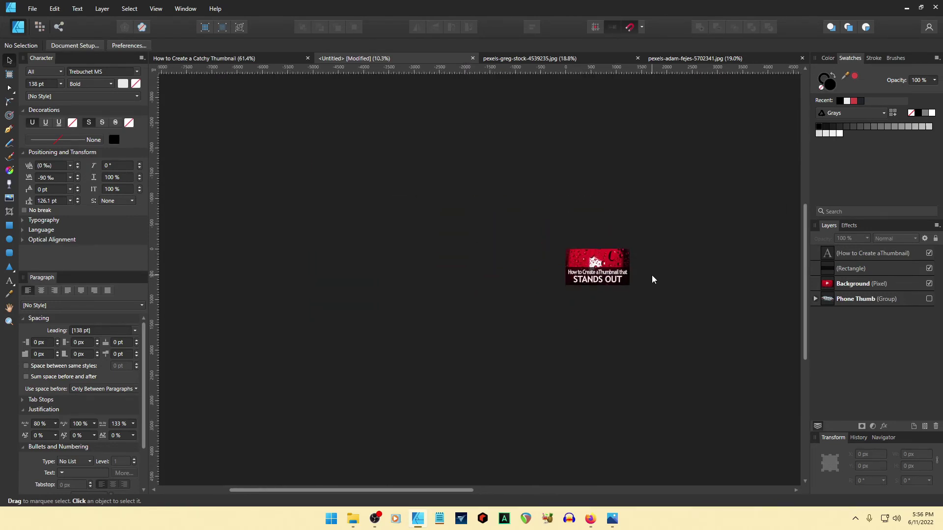
pyautogui.moveTo(385, 491); pyautogui.dragTo(531, 471)
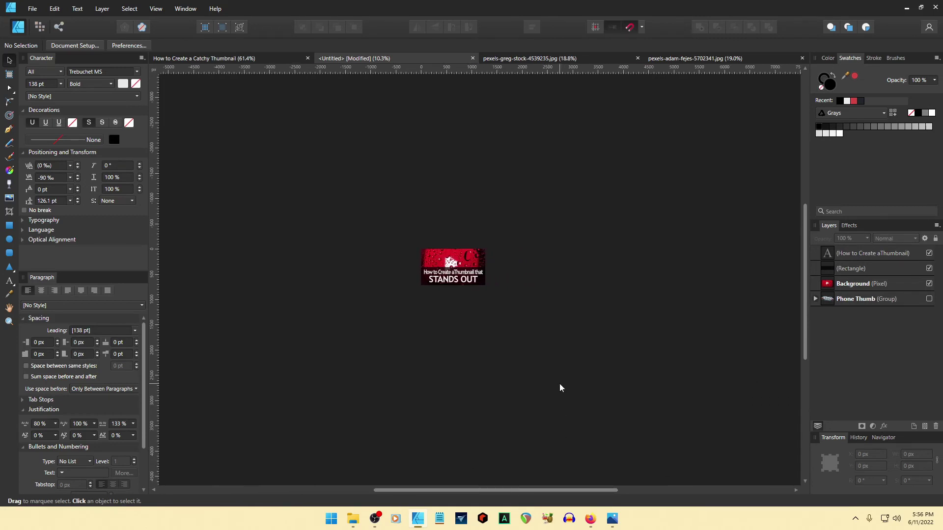
pyautogui.scroll(1, 559, 383)
pyautogui.scroll(1, 558, 383)
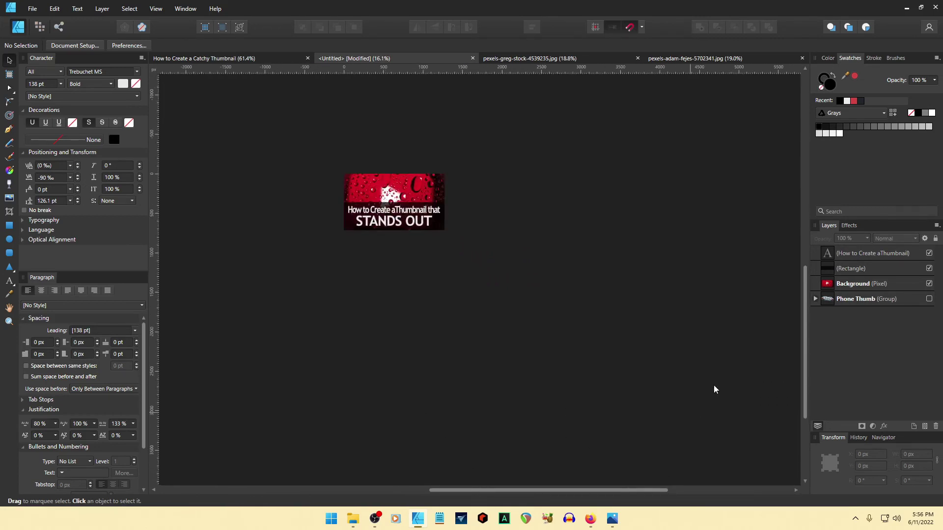
pyautogui.moveTo(804, 351); pyautogui.dragTo(805, 318)
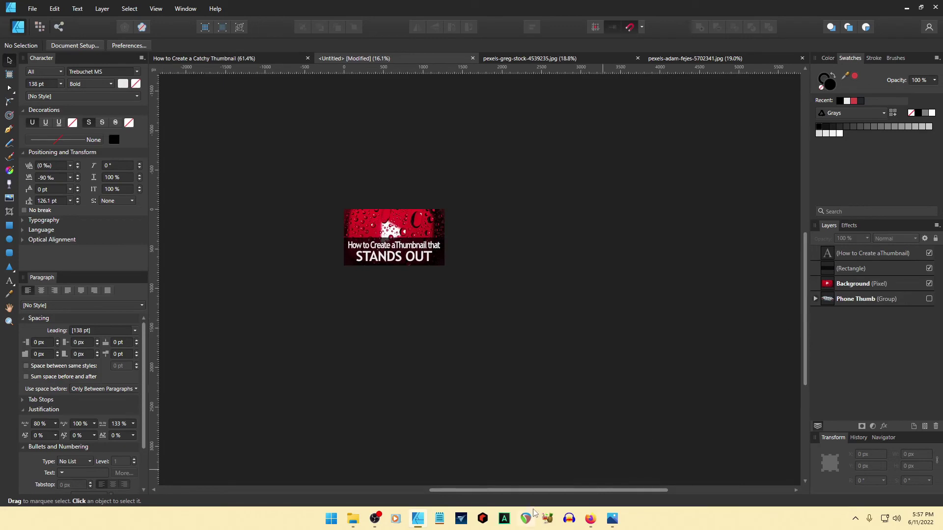
pyautogui.moveTo(549, 491); pyautogui.dragTo(479, 491)
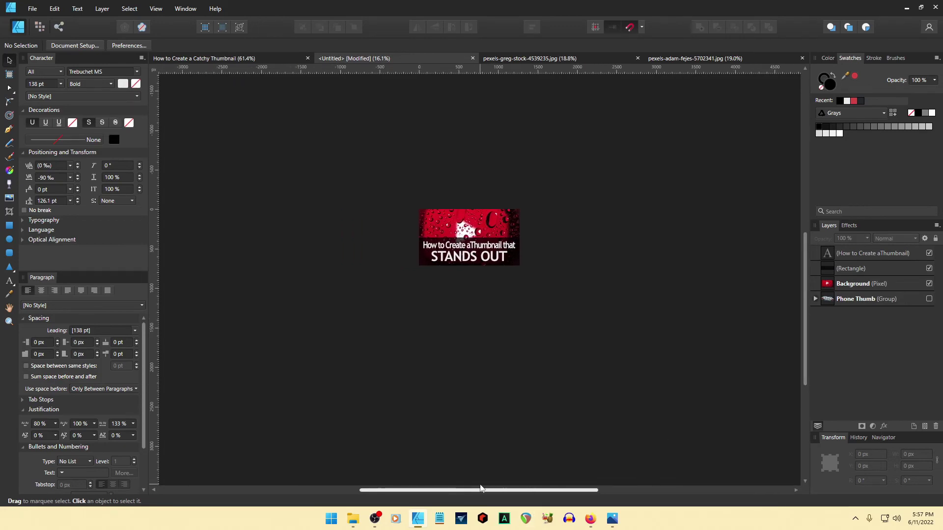
pyautogui.scroll(2, 509, 279)
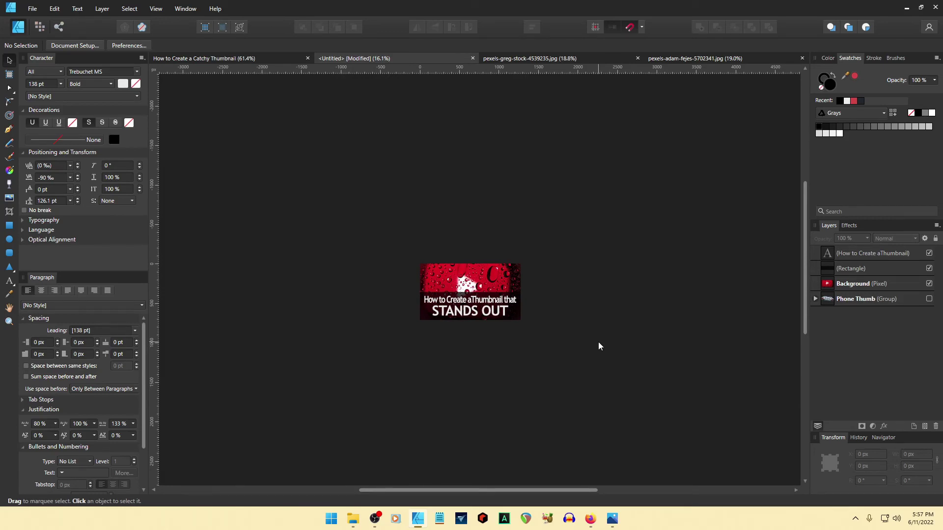
# Step: Stretch the Background photo to about 1375.7 px wide and 914.3 px high, starting at Y -194.3 px, and deselect it
pyautogui.click(845, 284)
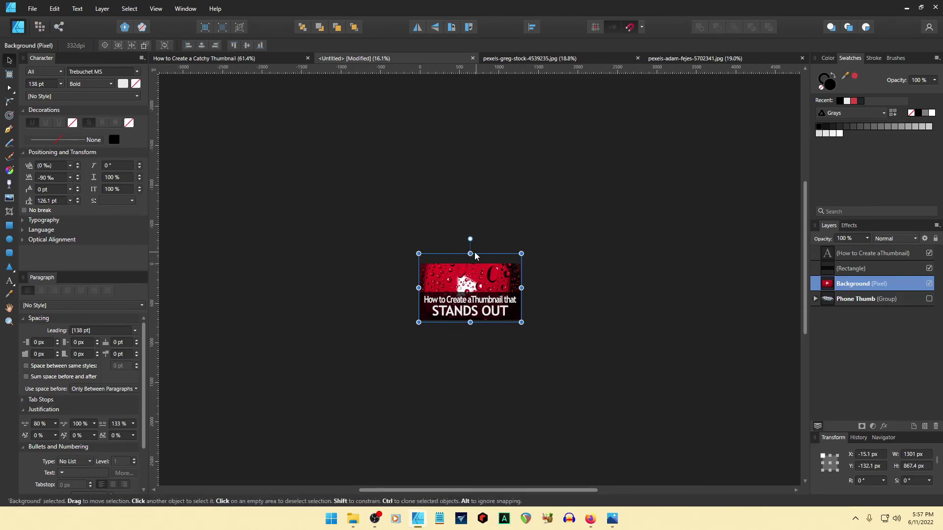
pyautogui.moveTo(470, 253); pyautogui.dragTo(469, 250)
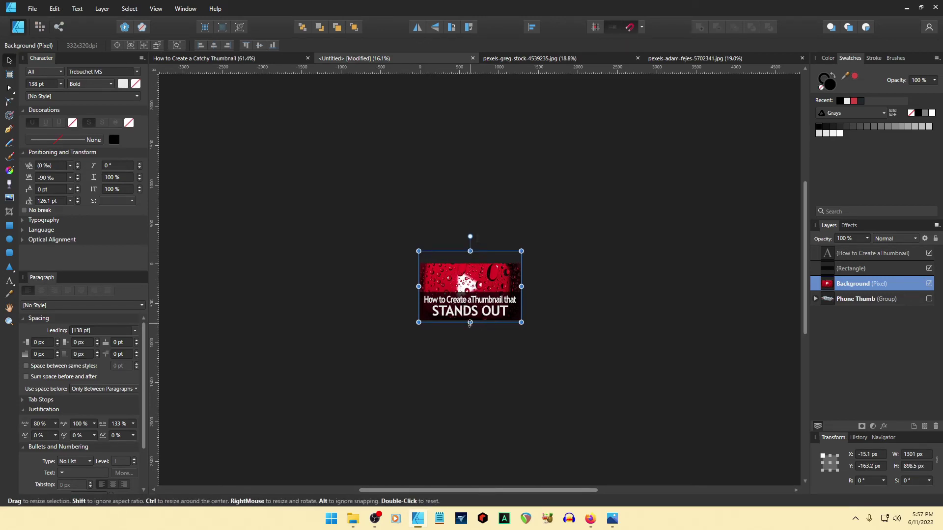
pyautogui.moveTo(470, 323); pyautogui.dragTo(470, 323)
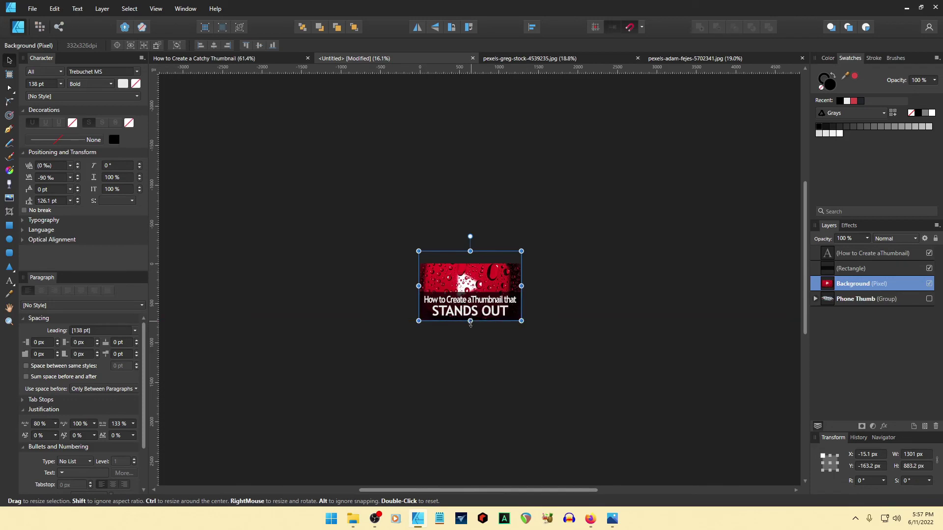
pyautogui.click(483, 352)
pyautogui.click(479, 282)
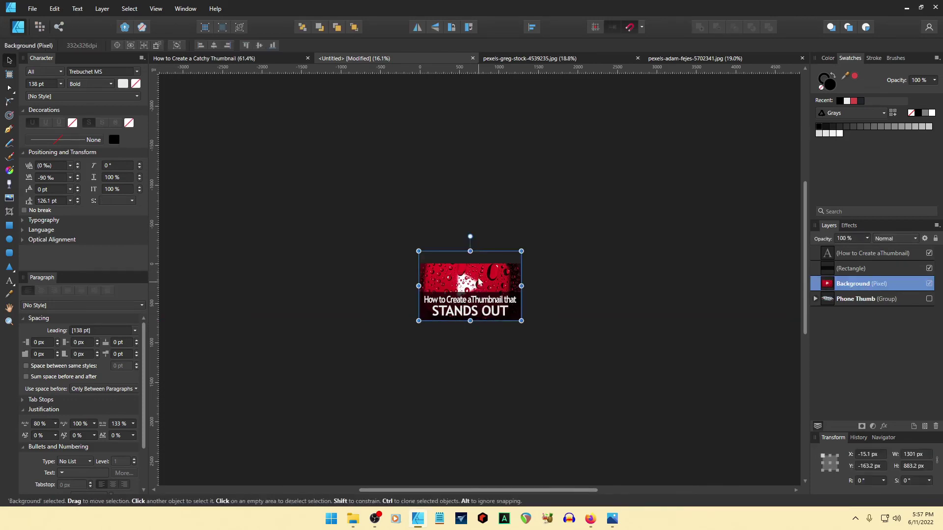
pyautogui.moveTo(471, 251)
pyautogui.mouseDown()
pyautogui.moveTo(471, 225)
pyautogui.moveTo(470, 247)
pyautogui.mouseUp()
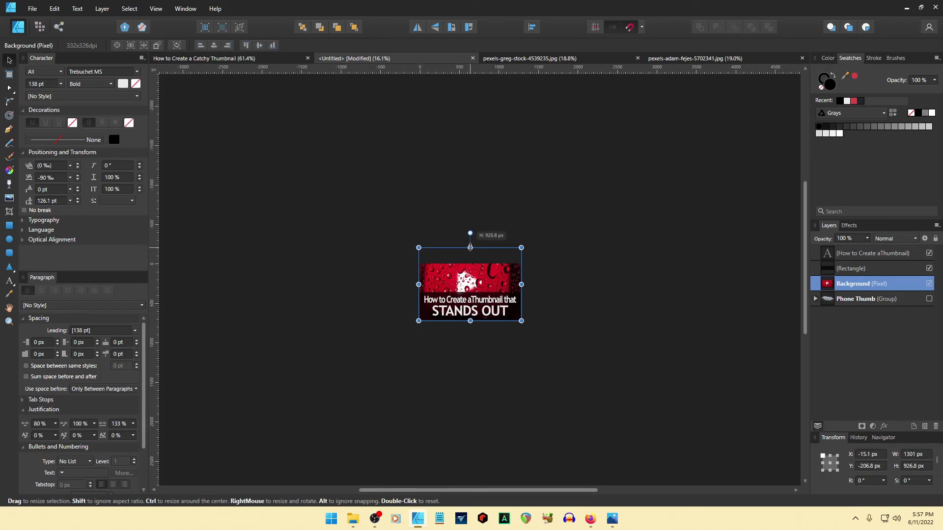
pyautogui.moveTo(470, 247); pyautogui.dragTo(471, 248)
pyautogui.moveTo(522, 285); pyautogui.dragTo(527, 284)
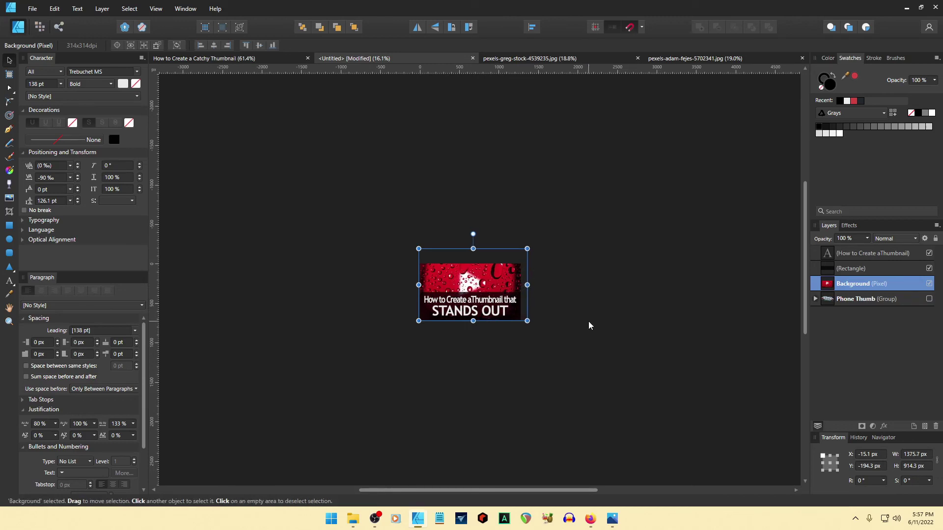
pyautogui.click(589, 325)
# Step: Group the Background photo, the dark rectangle and the title into one group and deselect it
pyautogui.hotkey('ctrl', '+')
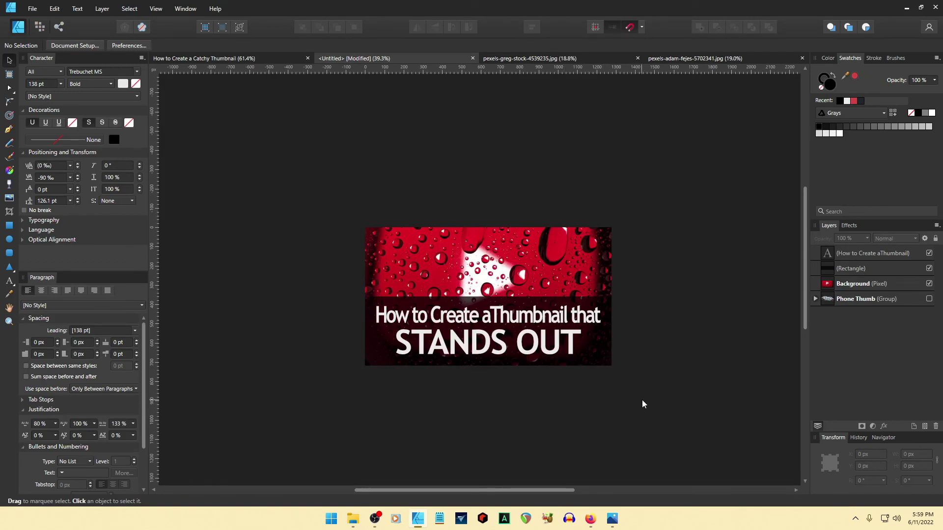
pyautogui.scroll(-2, 584, 325)
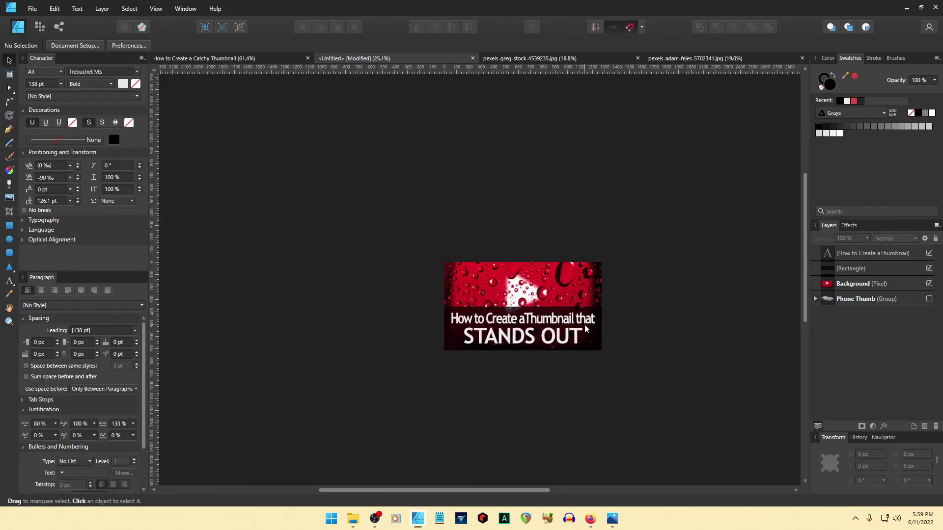
pyautogui.moveTo(504, 488); pyautogui.dragTo(541, 489)
pyautogui.scroll(-2, 596, 375)
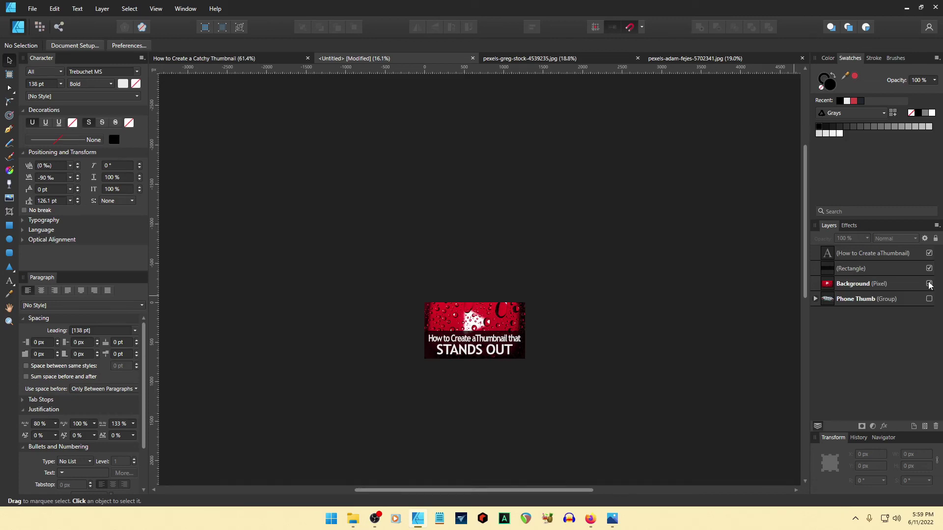
pyautogui.click(844, 287)
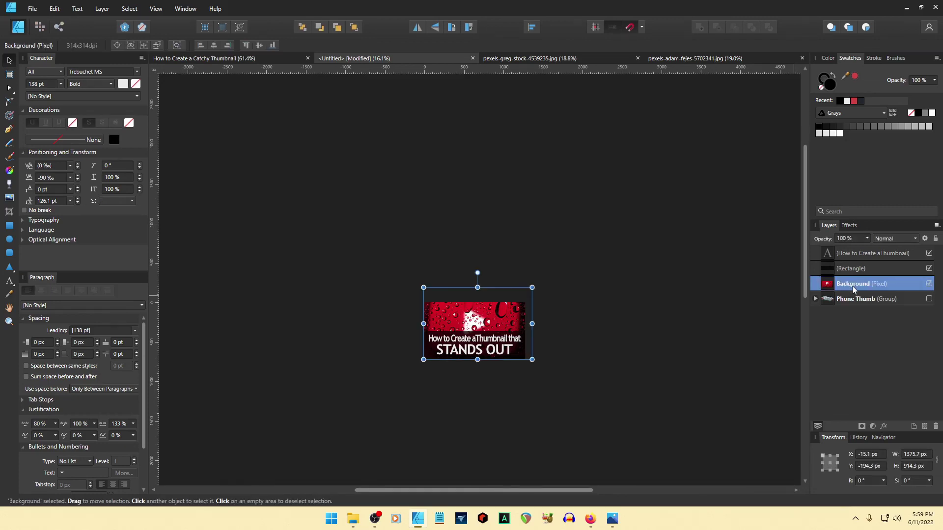
pyautogui.keyDown('shift'); pyautogui.click(851, 257); pyautogui.keyUp('shift')
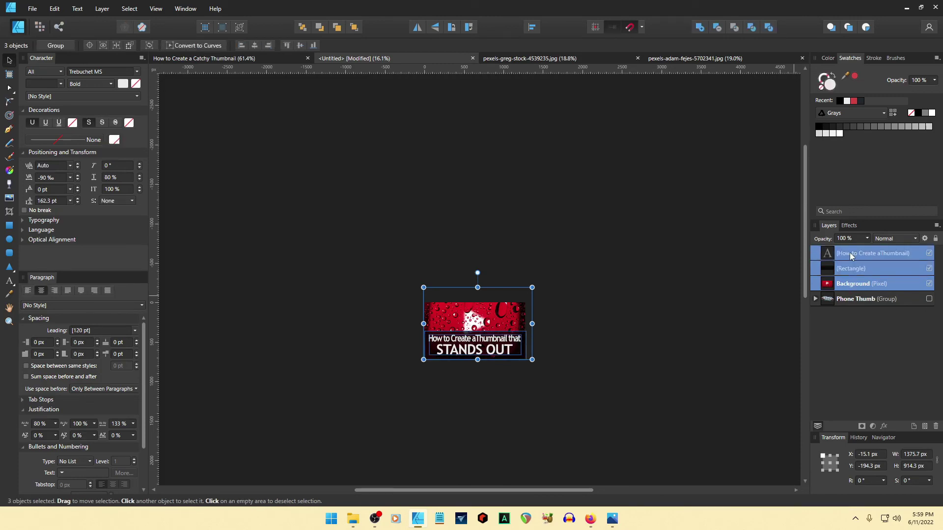
pyautogui.hotkey('ctrl', 'g')
pyautogui.click(643, 323)
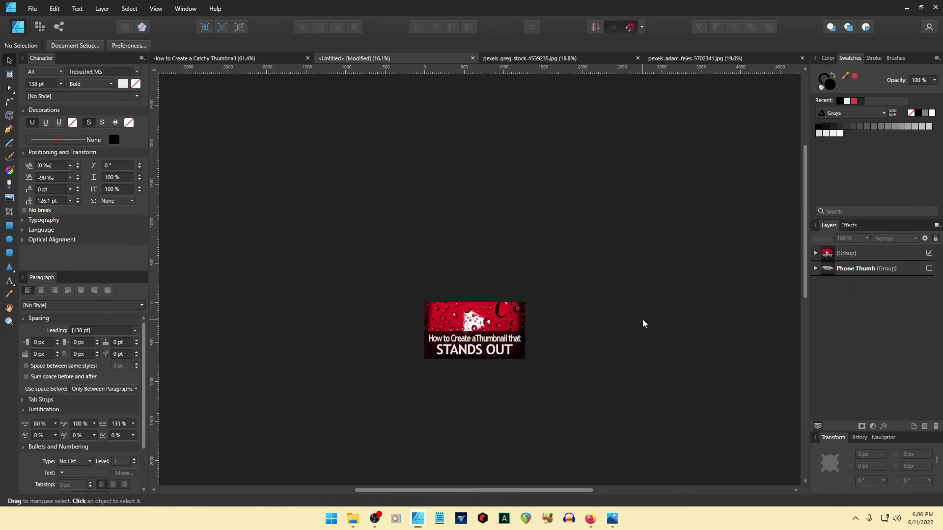